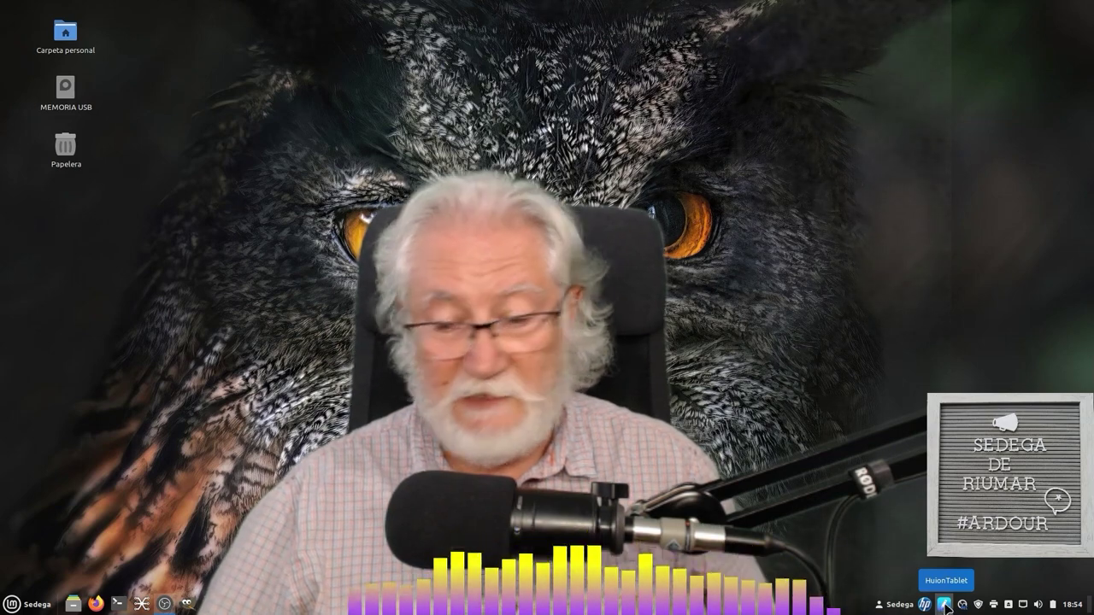
Open the HuionTablet settings window, reposition it, then close and reopen it
left_click(945, 605)
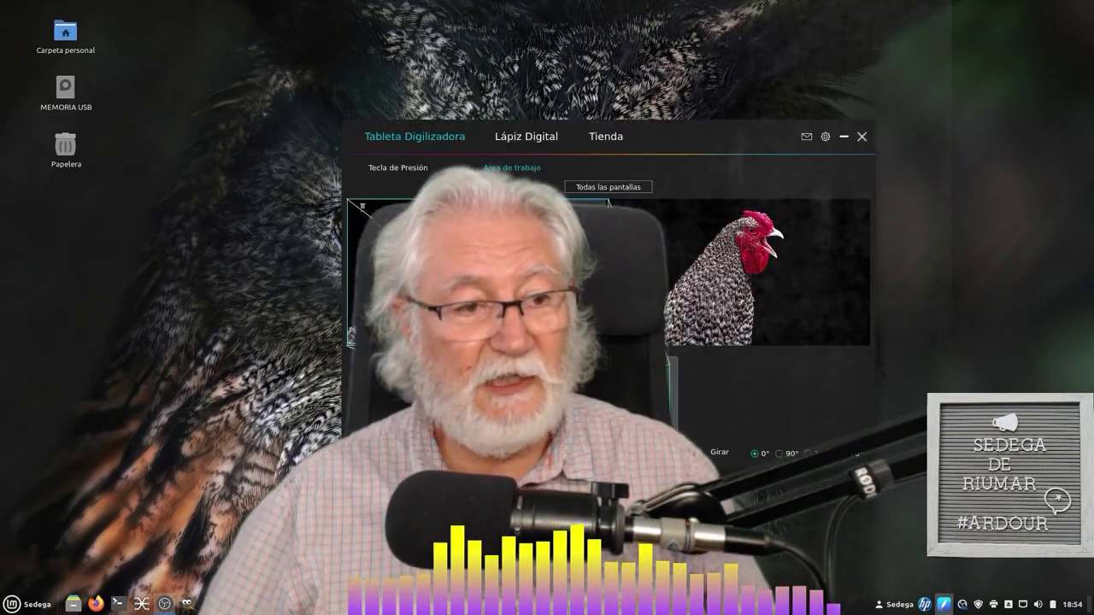
left_click_drag(680, 138, 601, 150)
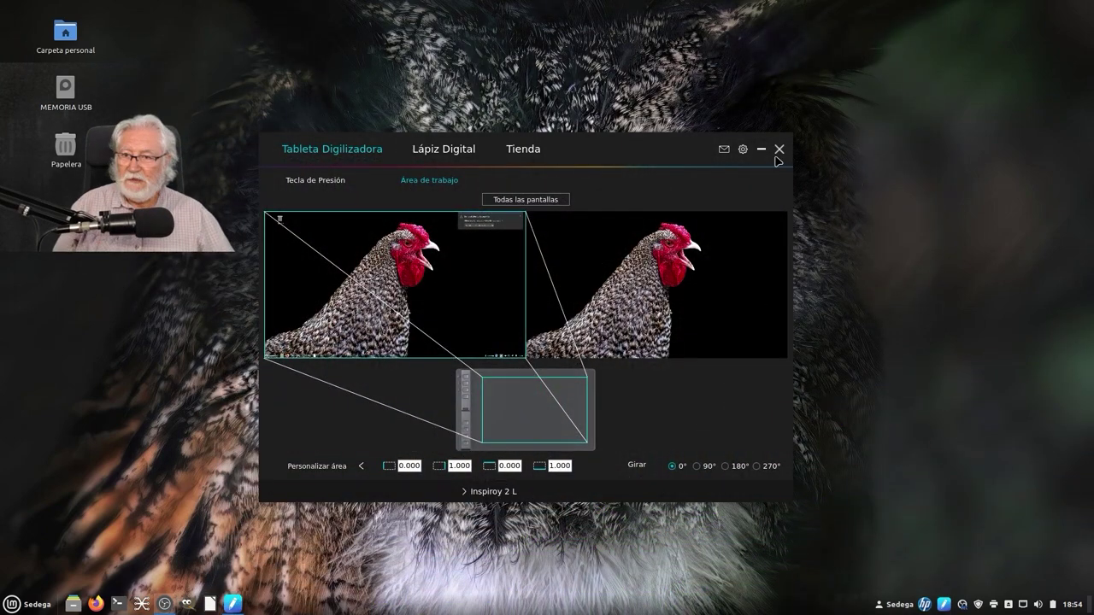
left_click(779, 150)
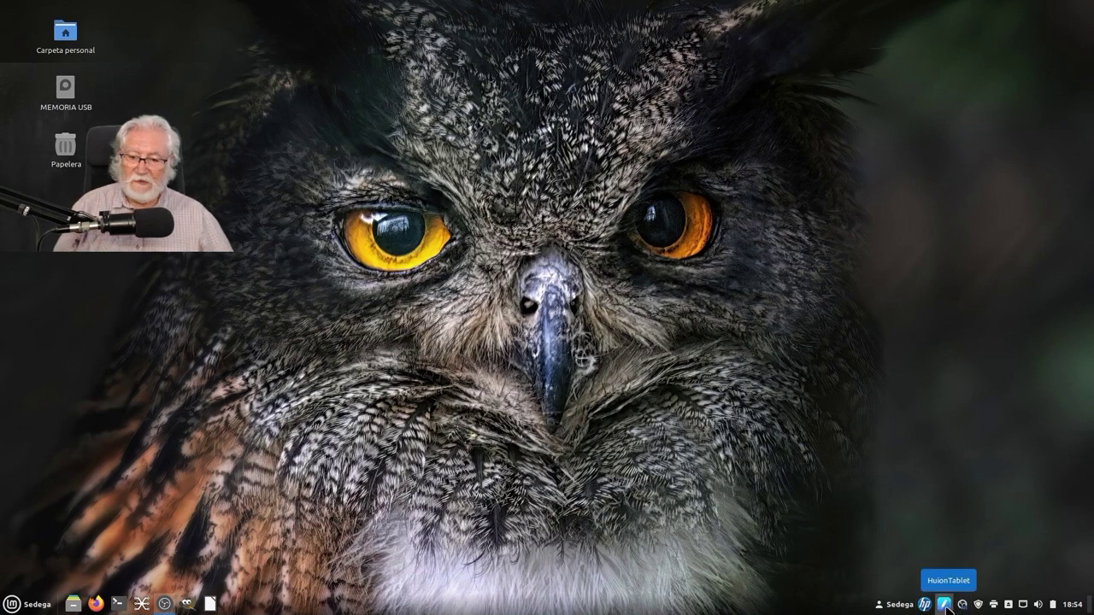
left_click(946, 607)
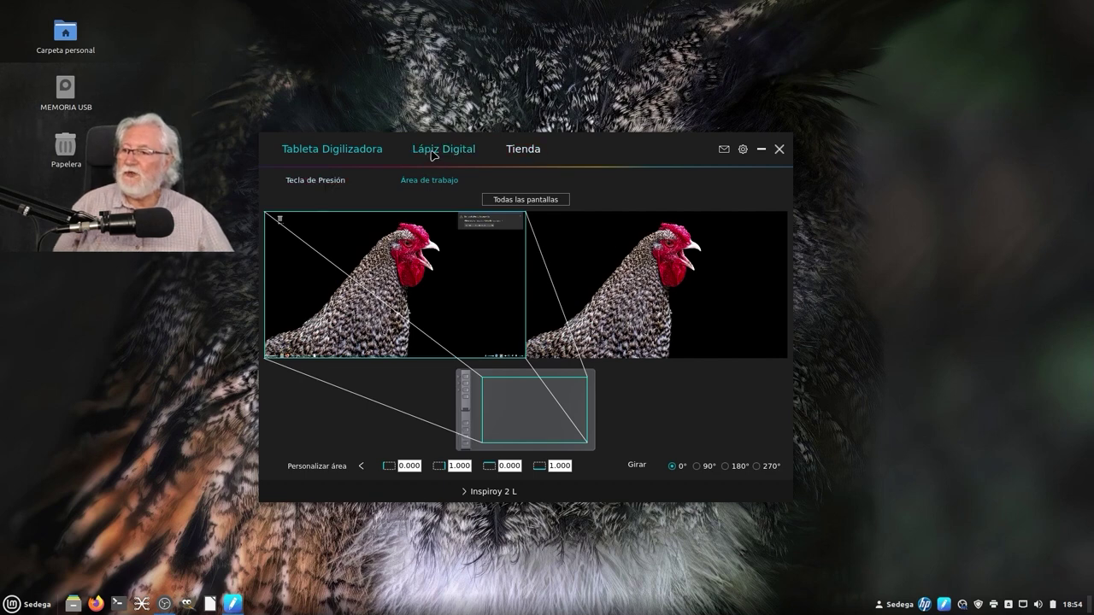
Review the Tecla de Presión layout, the Área de trabajo mapping and the Lápiz Digital settings
left_click(330, 183)
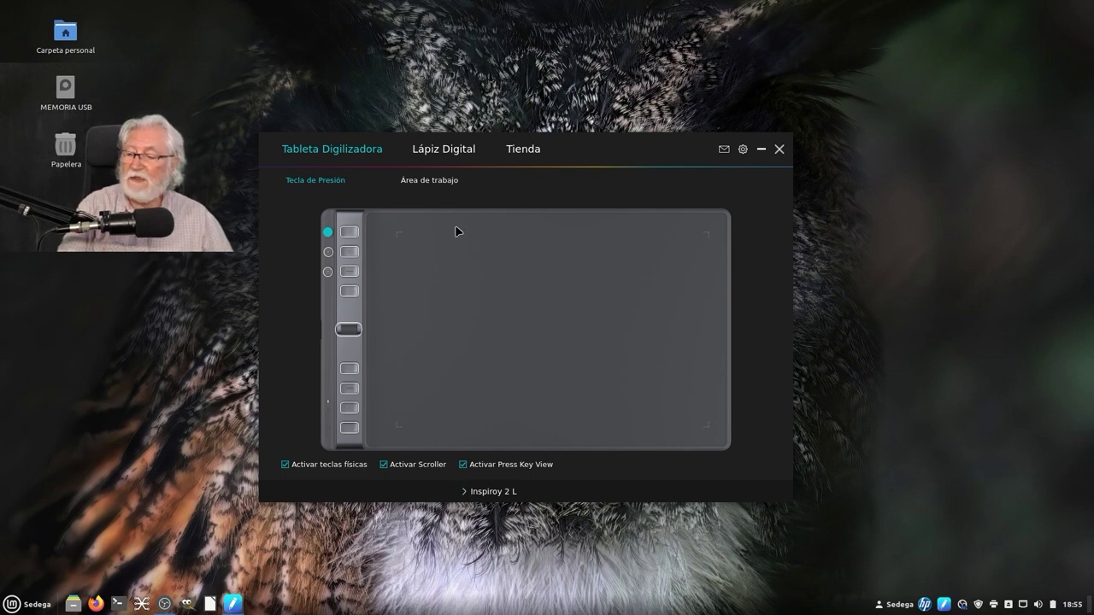
left_click(423, 180)
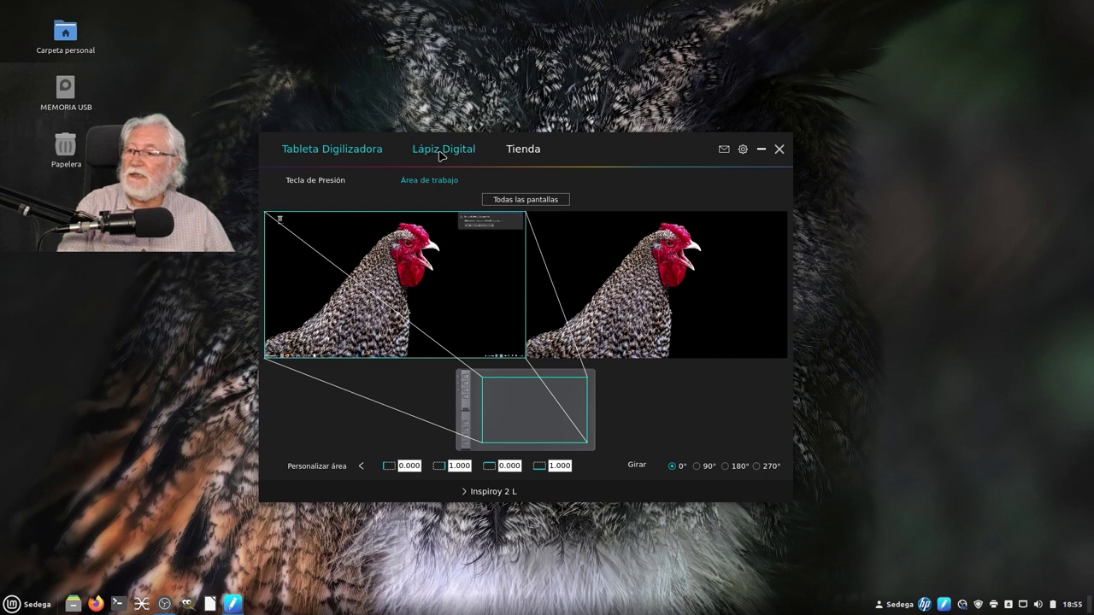
left_click(441, 151)
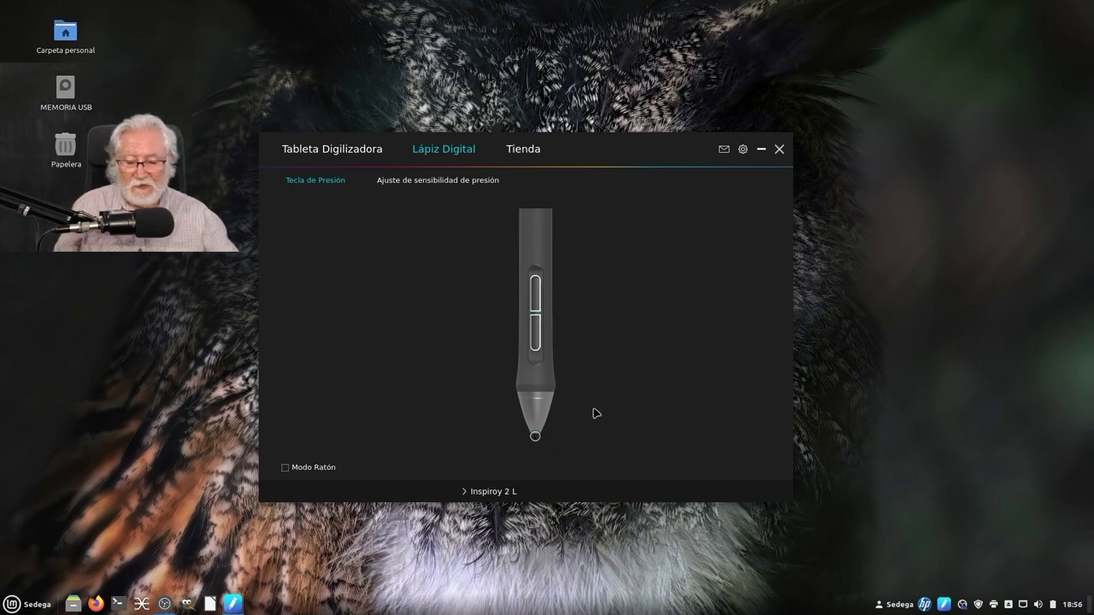
Close the HuionTablet pen settings window and bring up the applications menu
left_click_drag(779, 137, 779, 150)
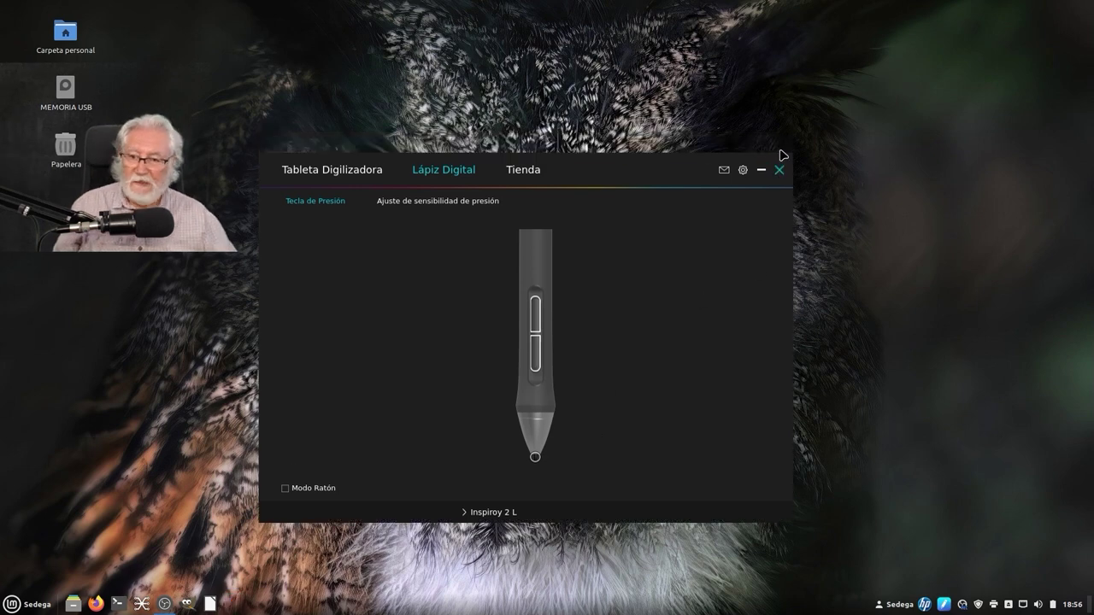
left_click(778, 169)
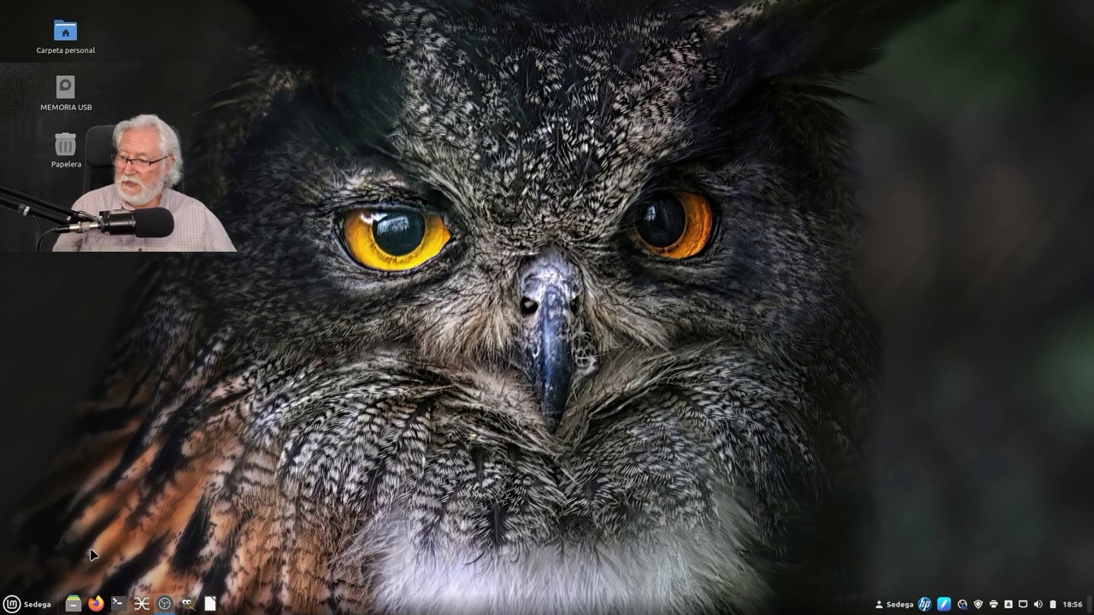
left_click(11, 602)
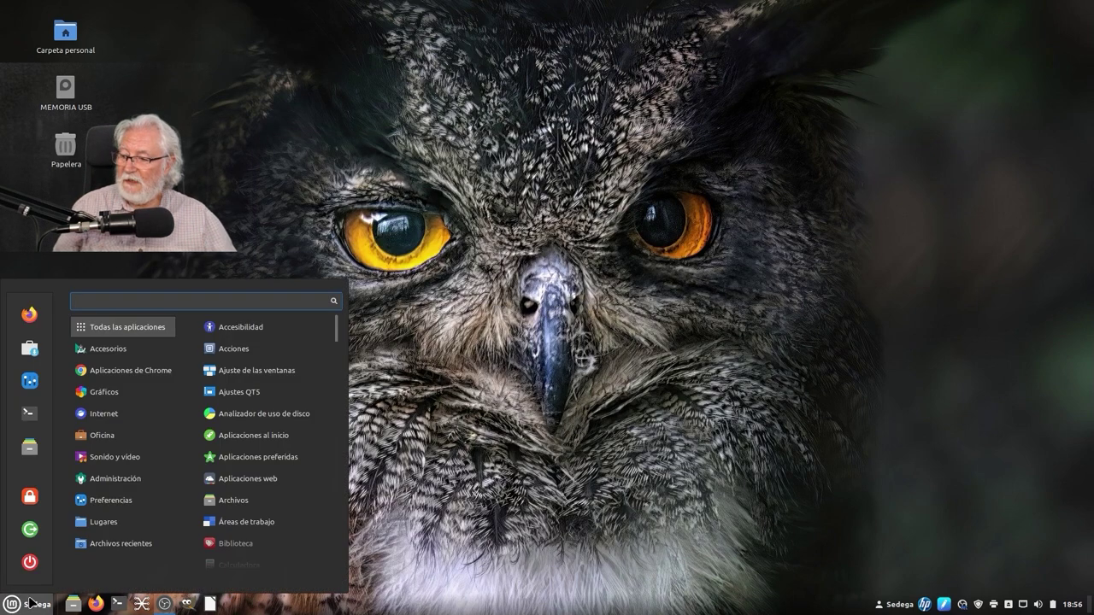
Launch GIMP and open Camara_Sony.png from the recent files list
left_click(161, 595)
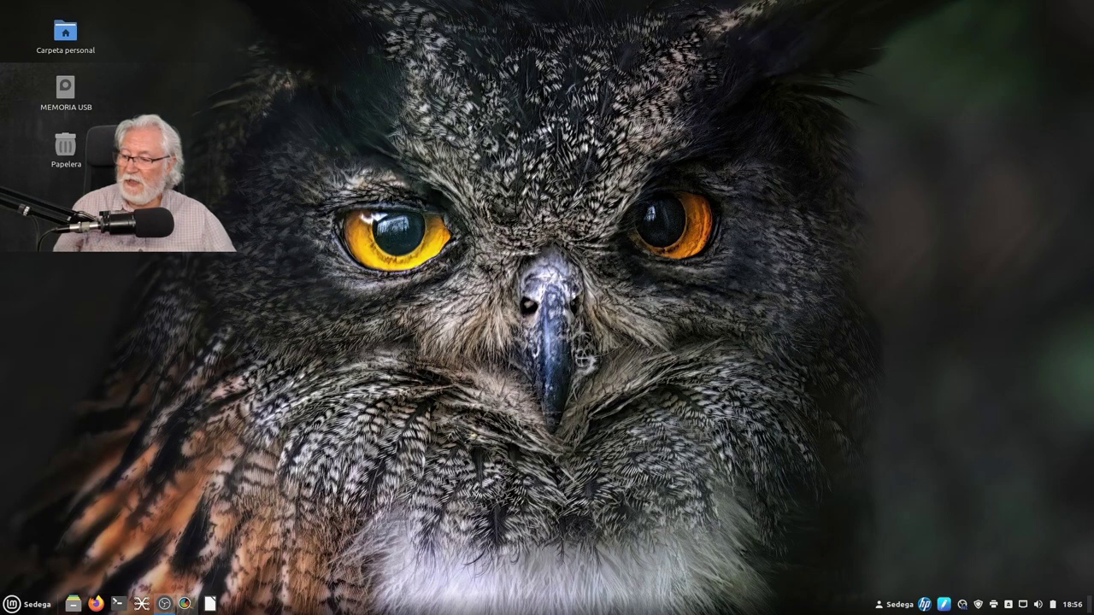
left_click(184, 605)
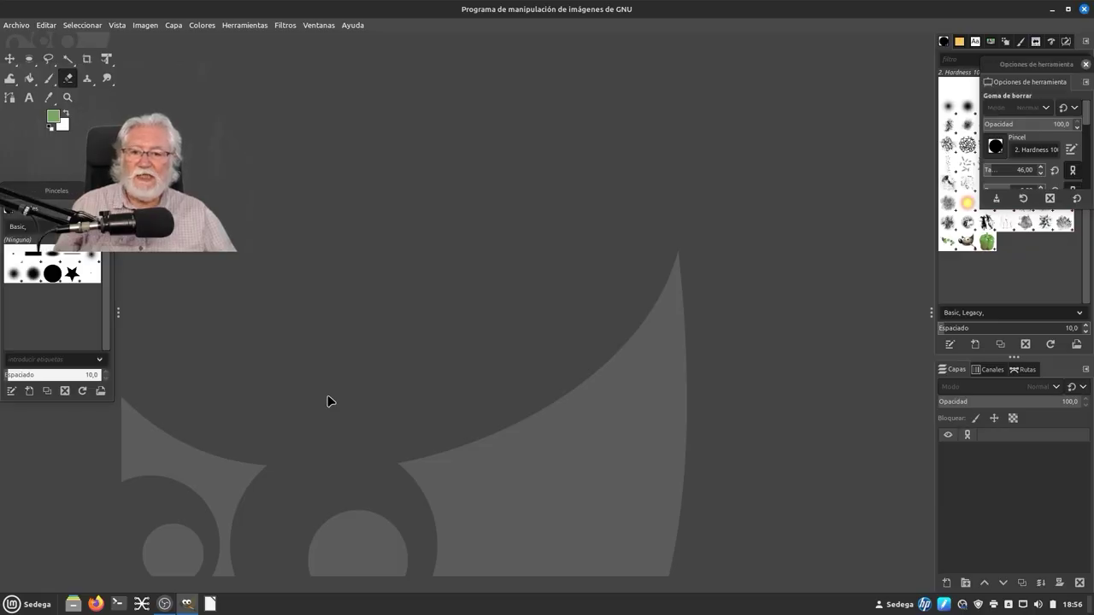
left_click(16, 25)
left_click(28, 68)
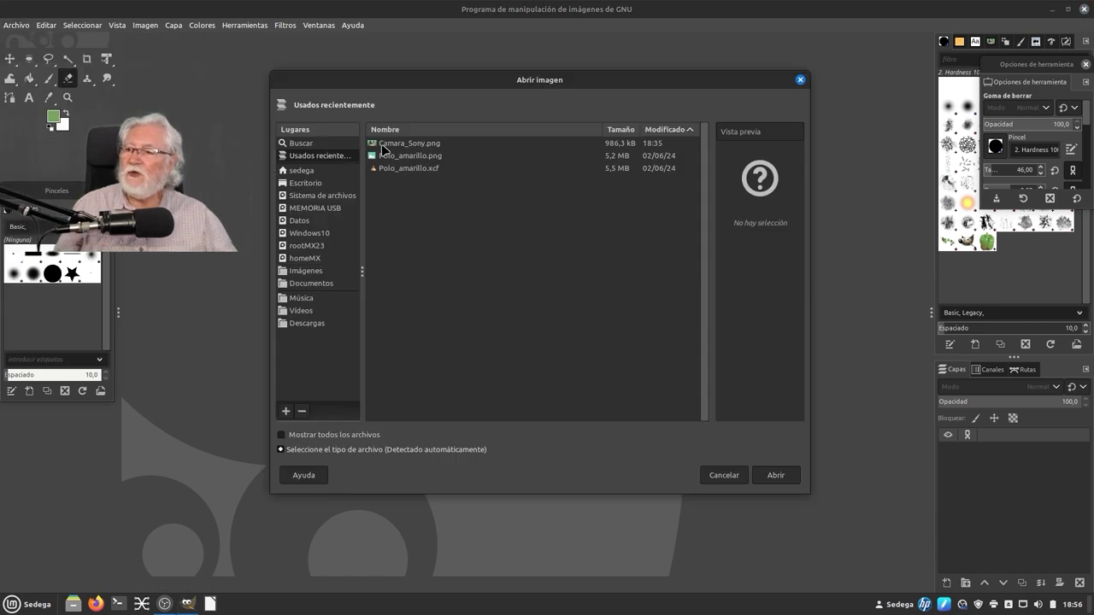
left_click(395, 145)
left_click(773, 477)
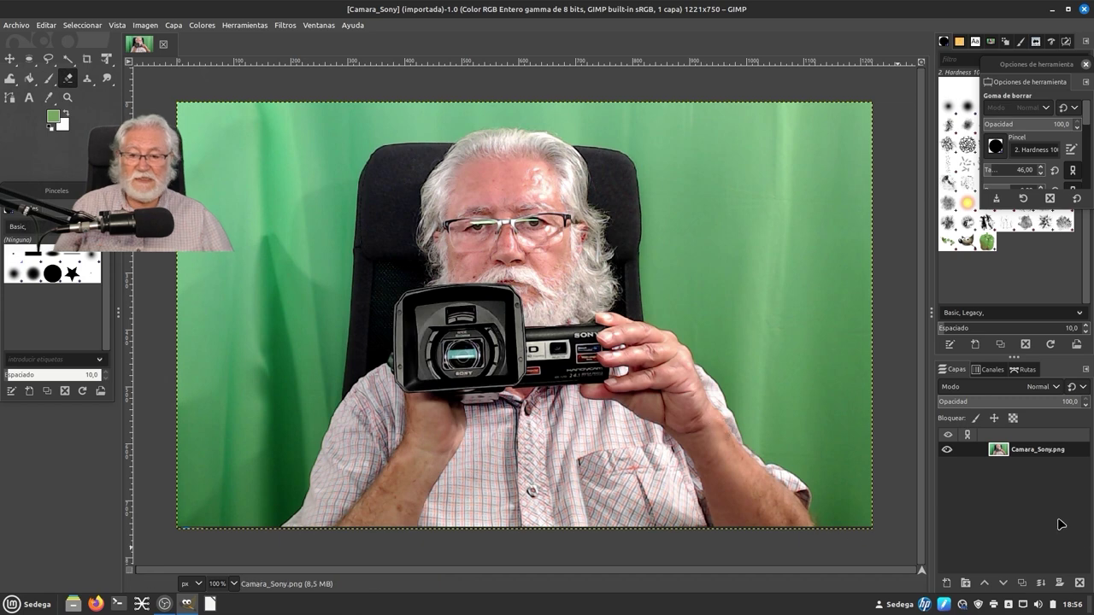
right_click(982, 458)
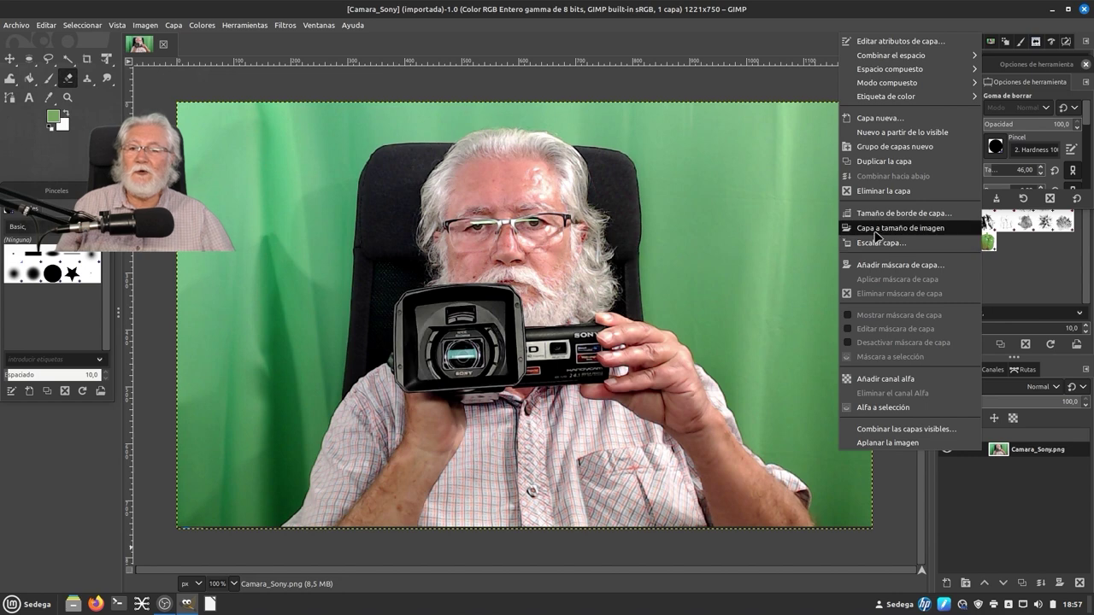
Duplicate the photo layer, hide the original, and add an alpha channel to the copy
left_click(888, 160)
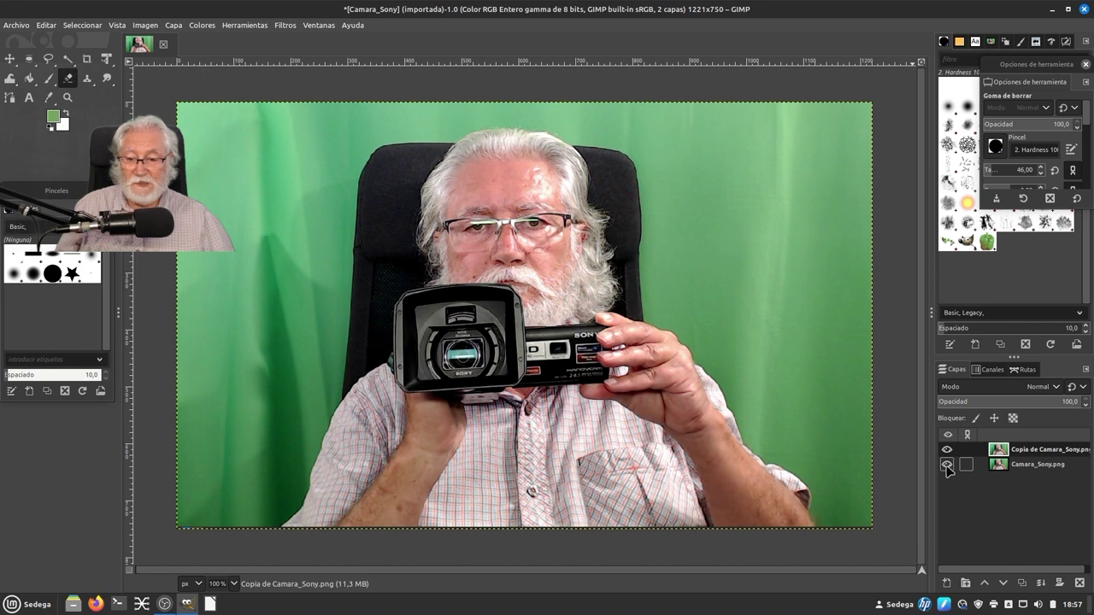
left_click(947, 464)
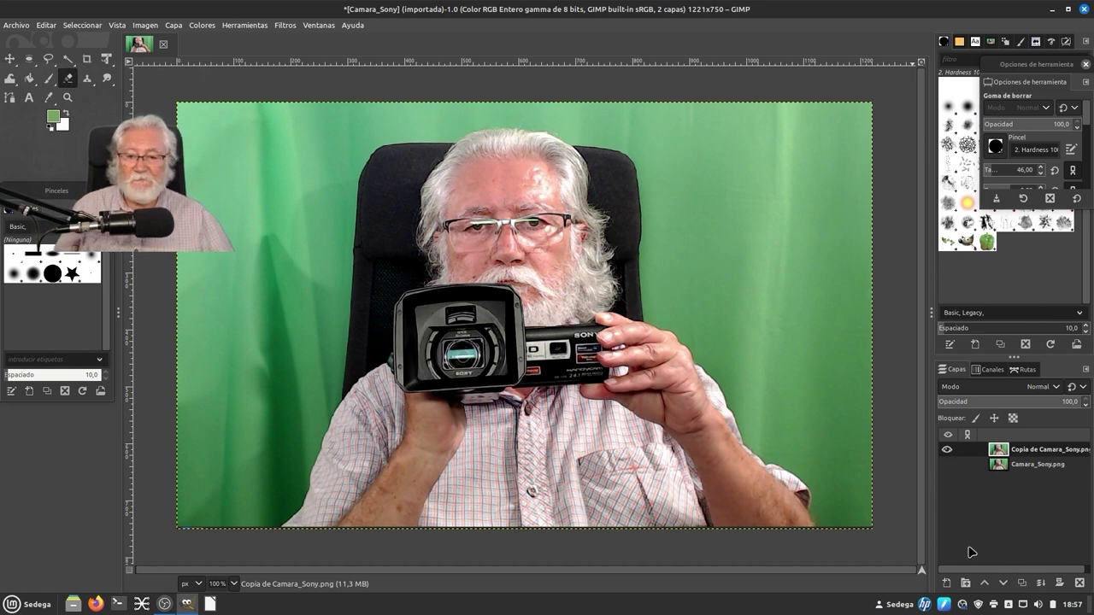
right_click(979, 453)
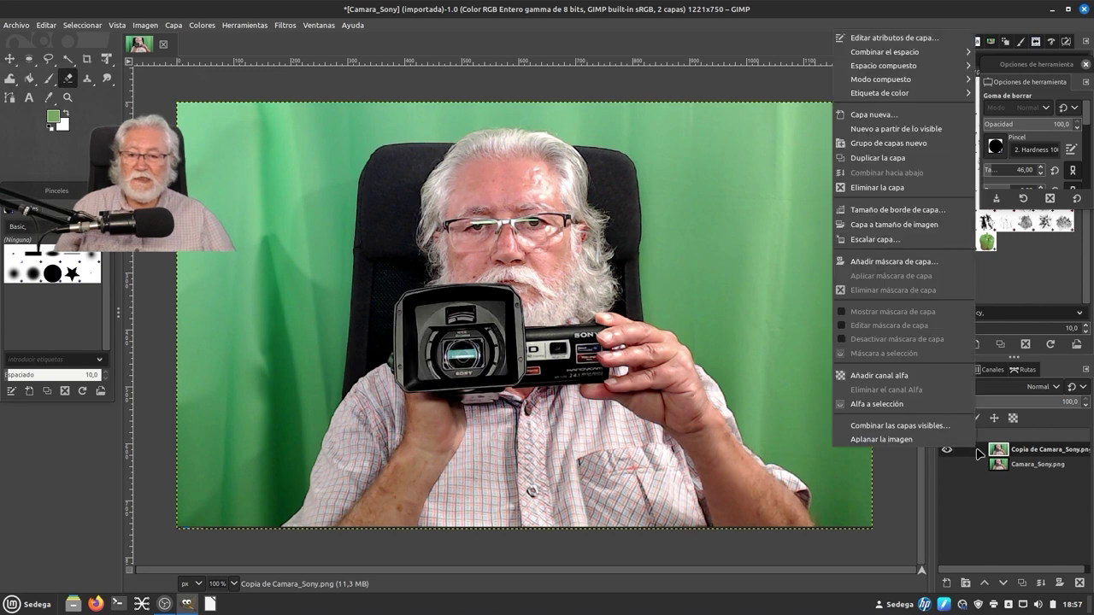
left_click(902, 376)
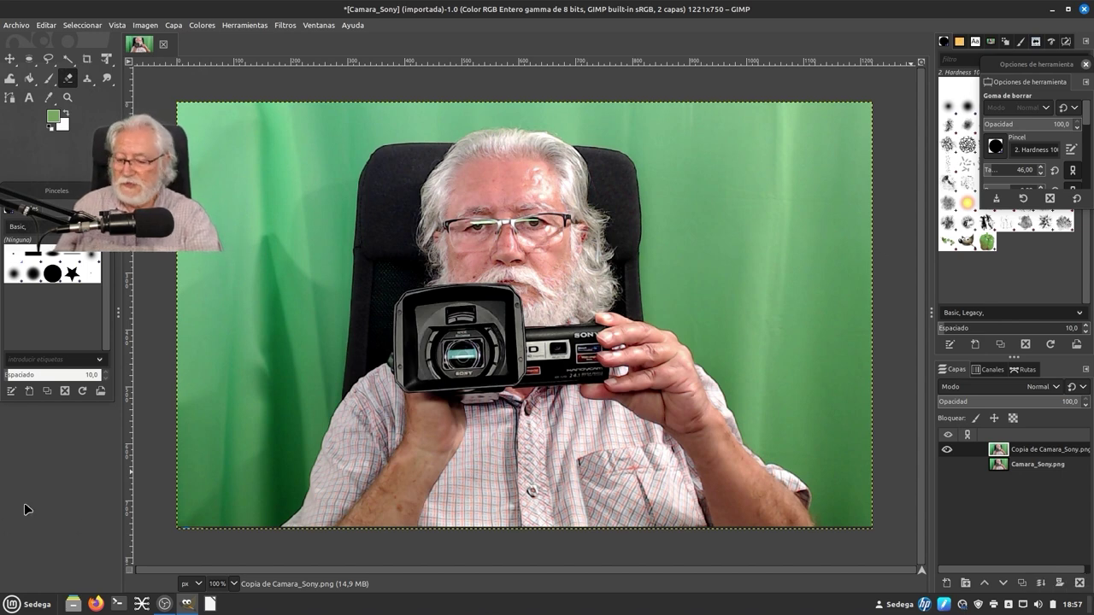
left_click(53, 274)
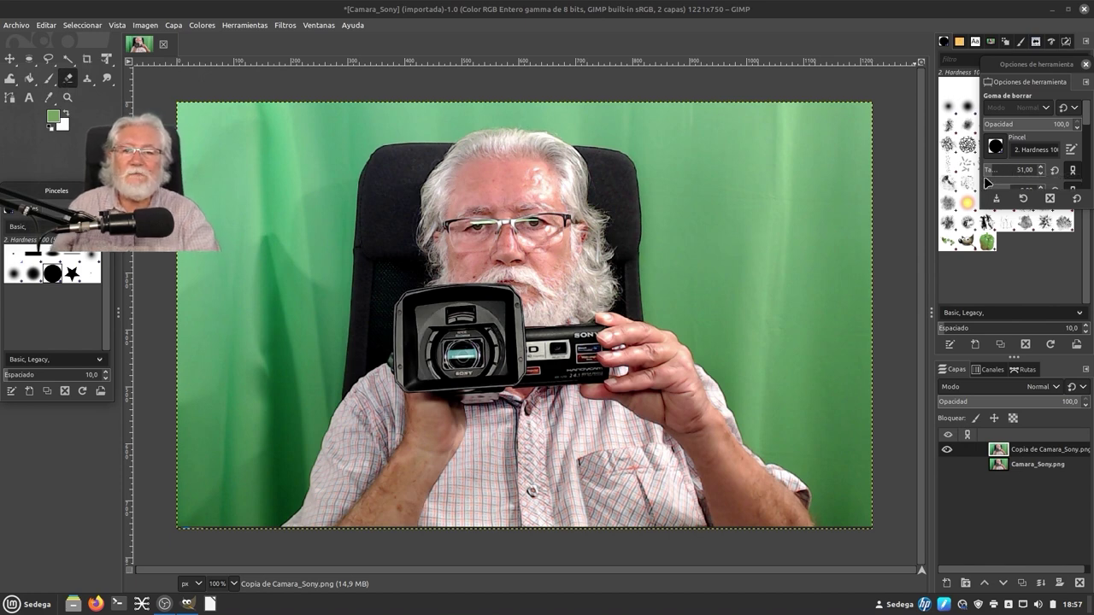
Enlarge the eraser to a size of about 155
left_click(1042, 167)
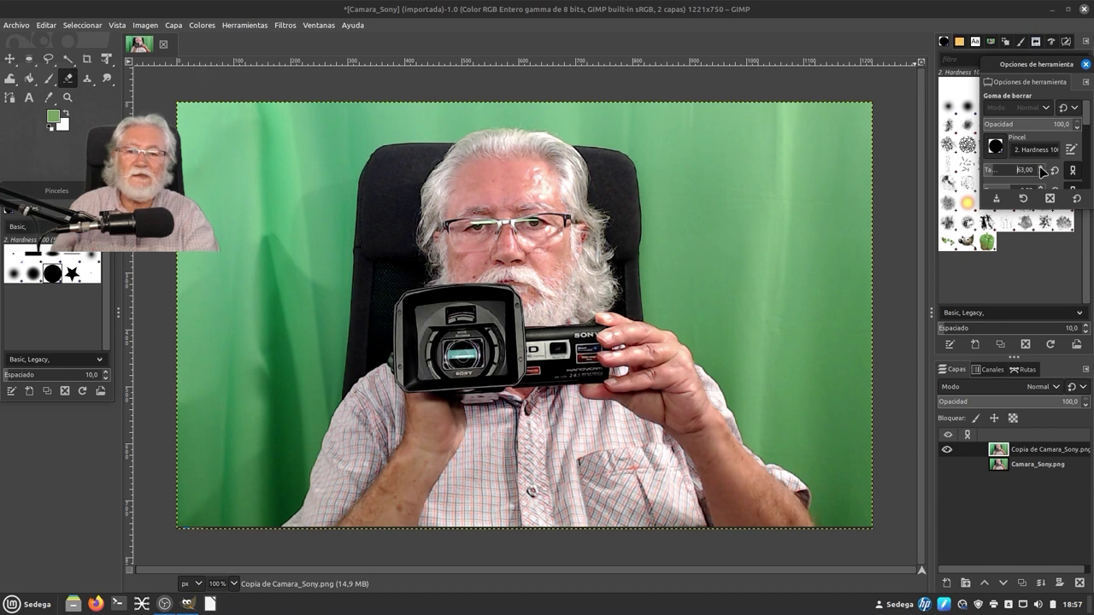
left_click(1043, 168)
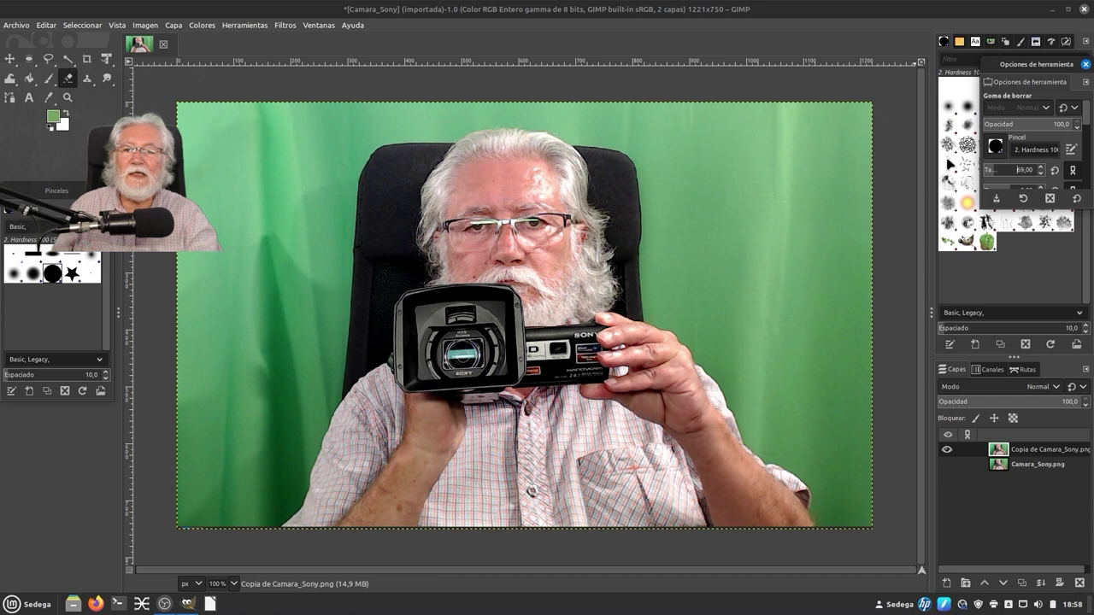
left_click(1000, 174)
left_click_drag(1002, 174, 999, 174)
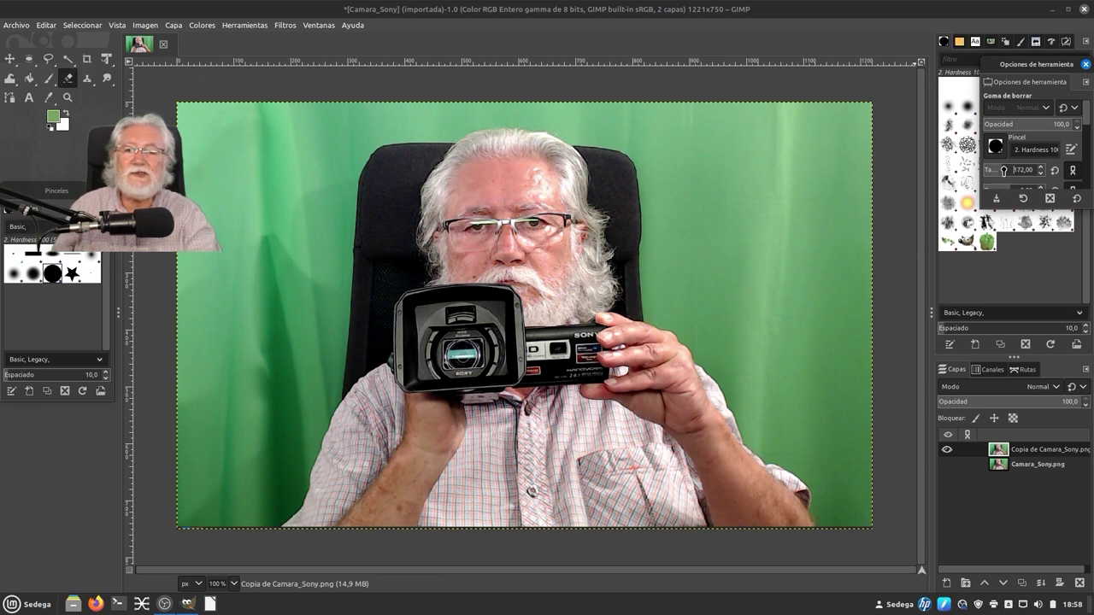
Erase the green backdrop across the upper right, top and top-left of the photo
mouse_move(790, 217)
left_mouse_down()
mouse_move(746, 210)
mouse_move(834, 161)
mouse_move(860, 402)
mouse_move(700, 141)
mouse_move(740, 166)
mouse_move(650, 116)
left_mouse_up()
mouse_move(243, 223)
left_mouse_down()
mouse_move(206, 169)
mouse_move(229, 254)
mouse_move(227, 445)
mouse_move(196, 466)
mouse_move(213, 500)
left_mouse_up()
mouse_move(178, 202)
left_mouse_down()
mouse_move(291, 111)
mouse_move(286, 128)
mouse_move(307, 133)
mouse_move(290, 184)
mouse_move(253, 176)
left_mouse_up()
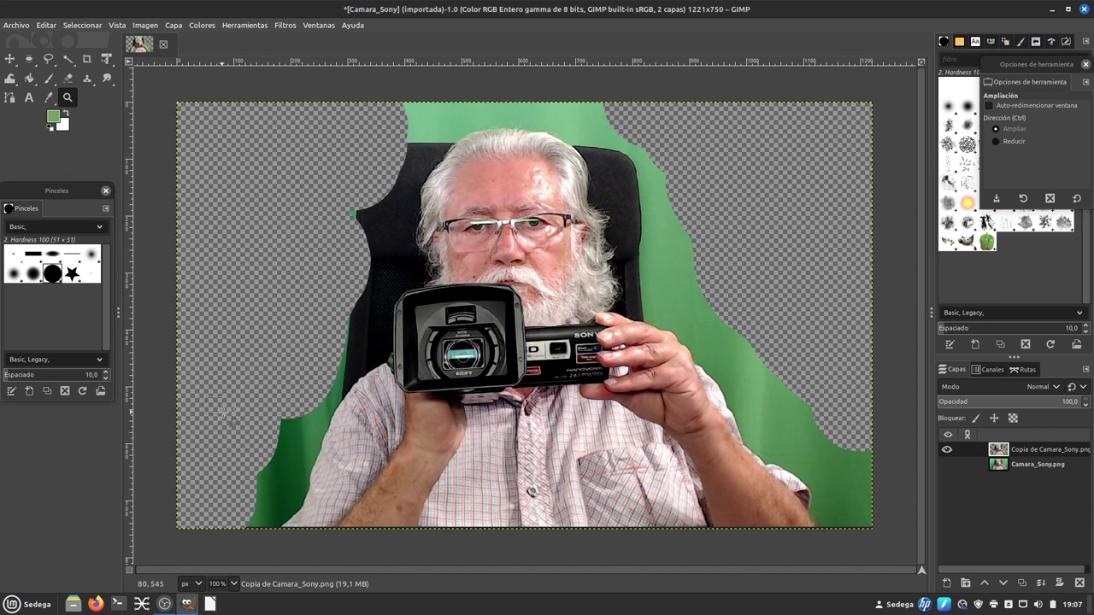
Zoom in on the green edge beside the man's shirt
left_click_drag(224, 419, 229, 422)
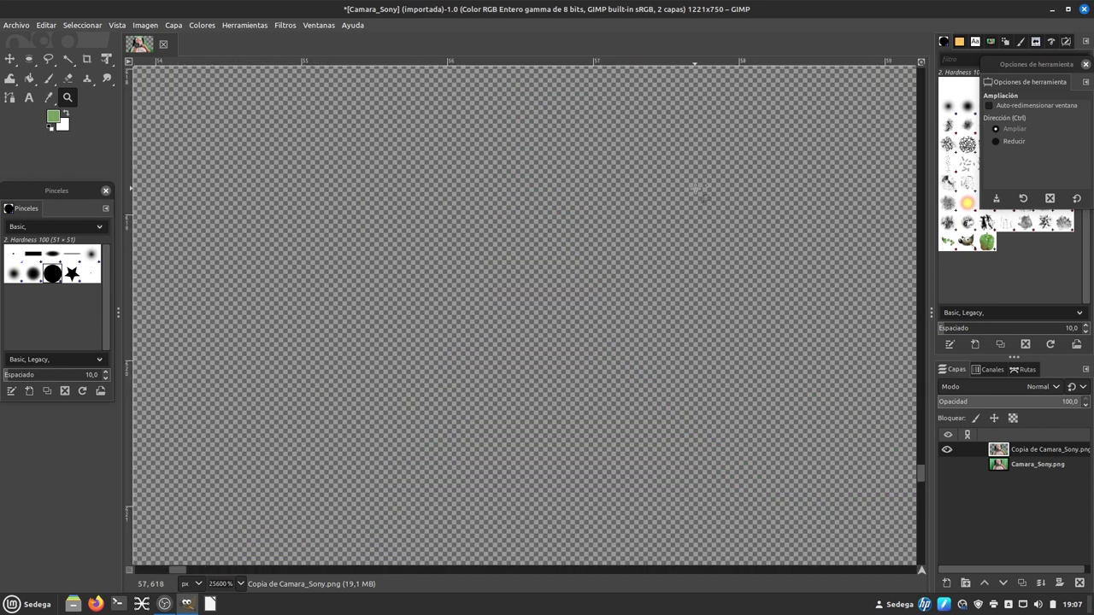
key("ctrl")
left_click(439, 317, "ctrl")
left_click(425, 305, "ctrl")
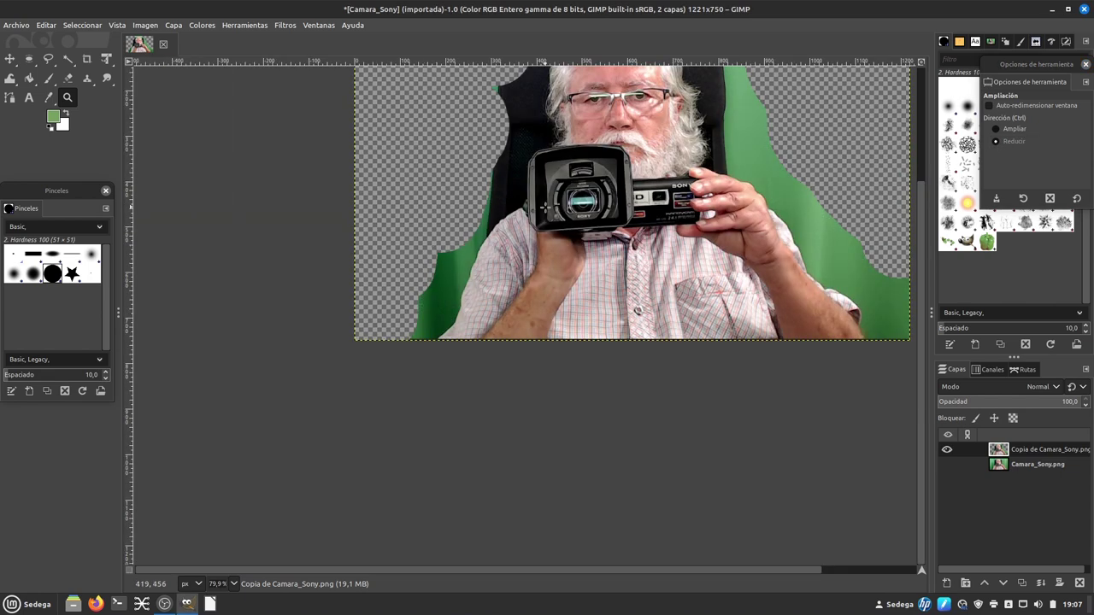
left_click(994, 128)
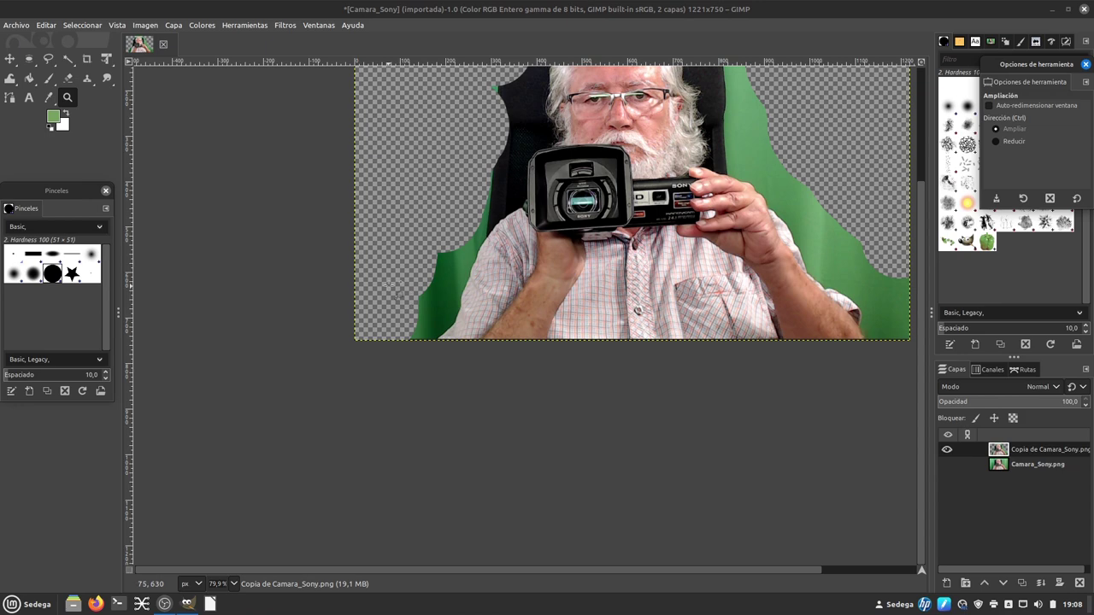
mouse_move(372, 245)
left_mouse_down()
mouse_move(503, 306)
mouse_move(545, 342)
left_mouse_up()
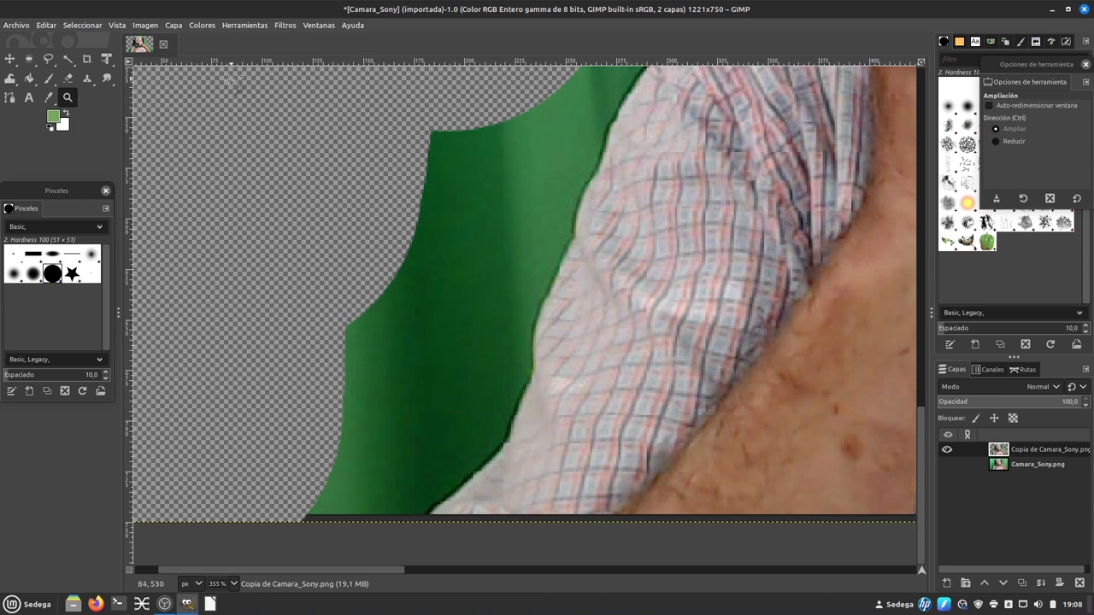
Reduce the eraser to size 69 and erase a round patch of leftover green
key("shift+e")
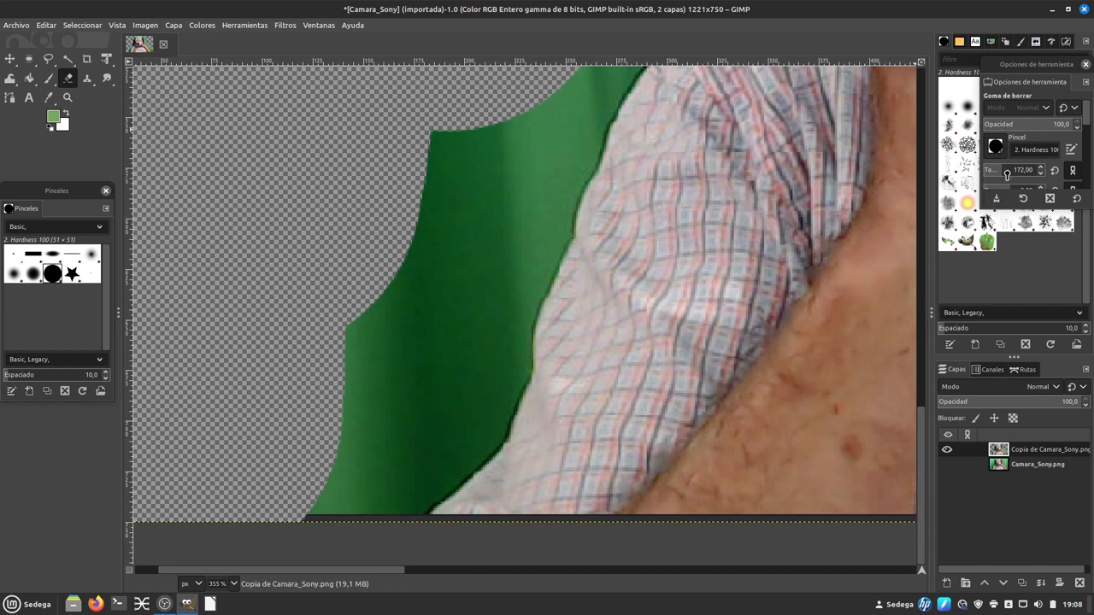
left_click_drag(1003, 180, 993, 177)
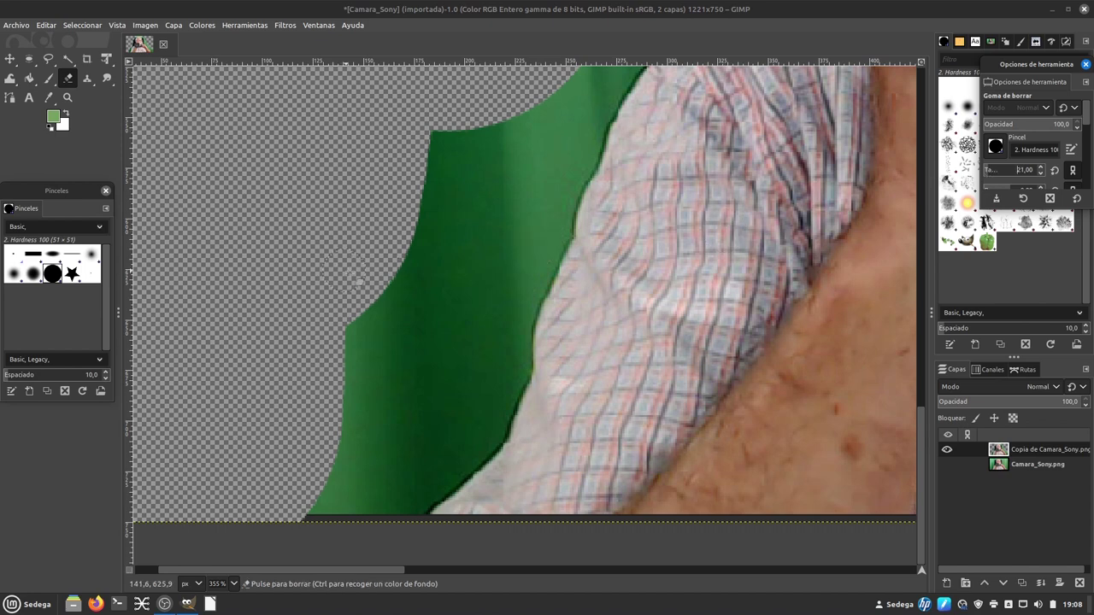
left_click(545, 214)
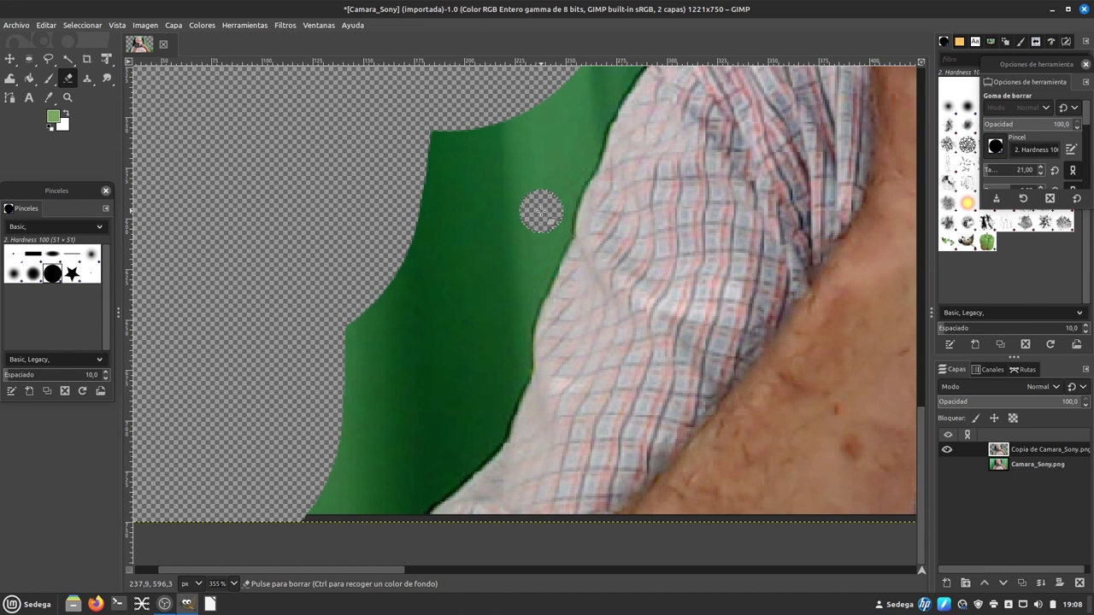
left_click_drag(548, 217, 545, 229)
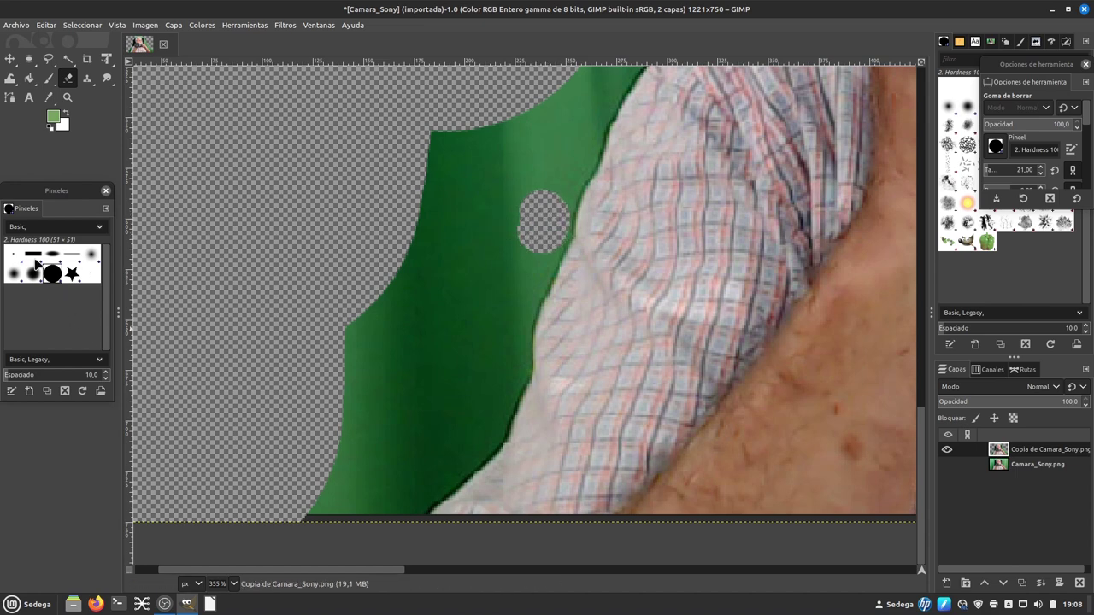
Wipe a blocky band of green with the Block 01 brush, then magnify the remaining green
left_click(34, 254)
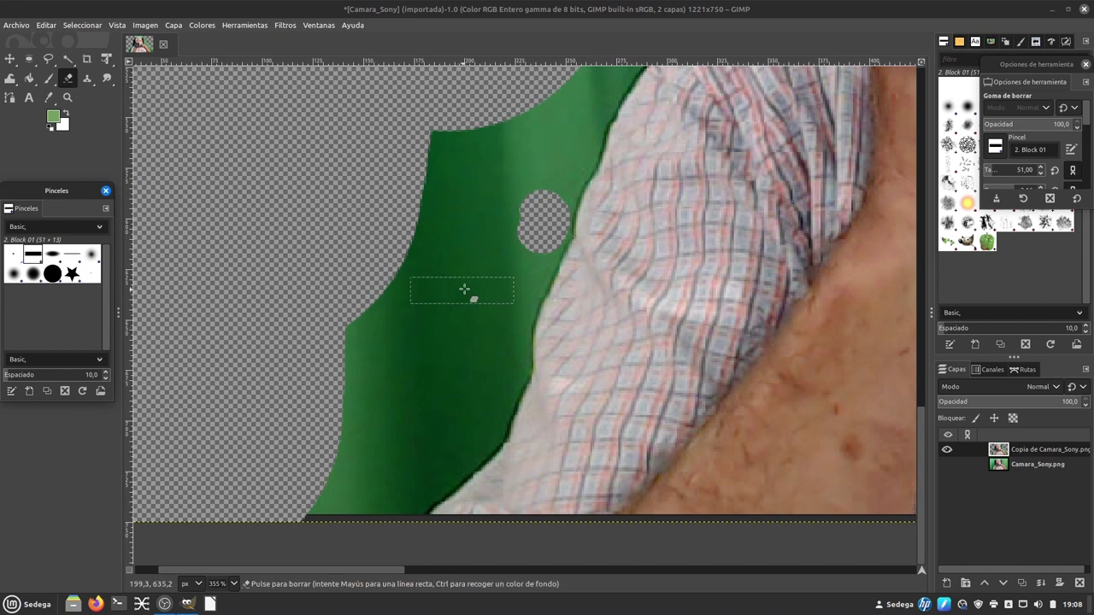
mouse_move(479, 294)
left_mouse_down()
mouse_move(395, 319)
mouse_move(468, 295)
mouse_move(476, 331)
mouse_move(472, 321)
left_mouse_up()
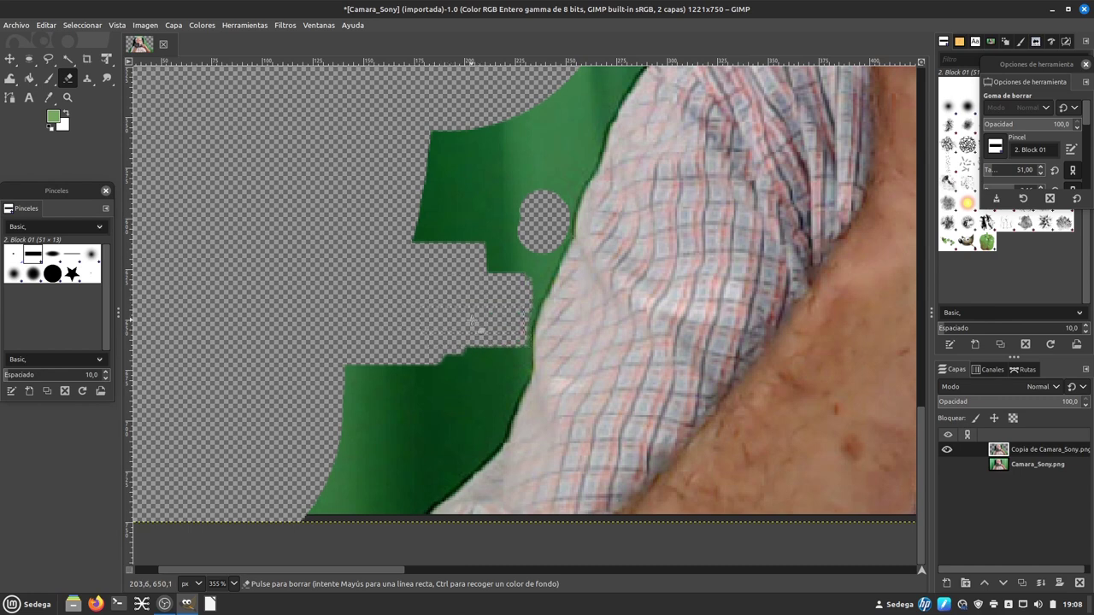
left_click(69, 98)
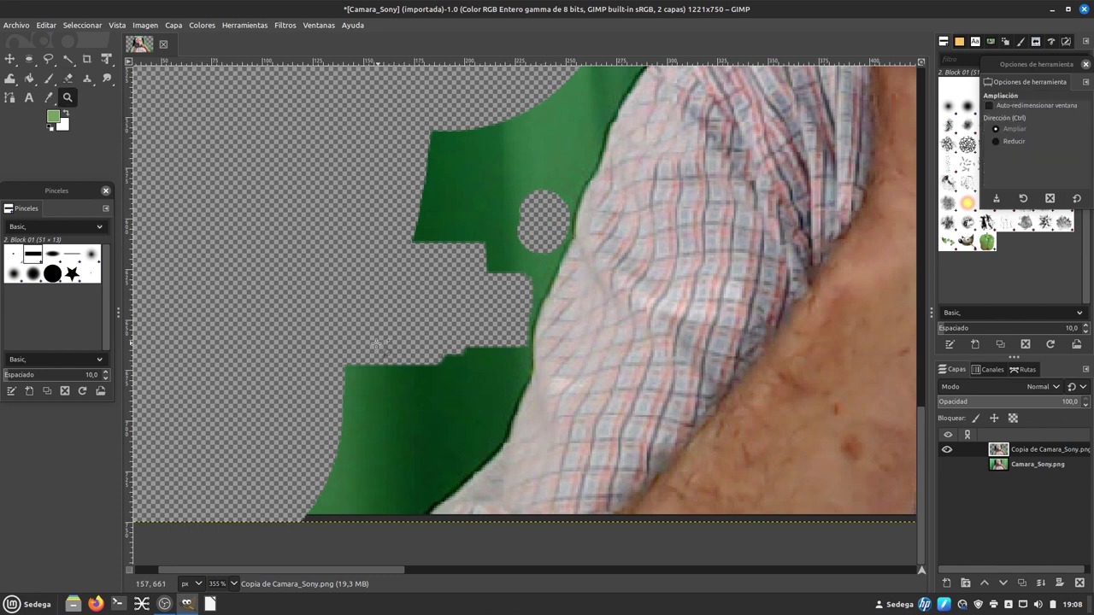
left_click_drag(288, 262, 691, 522)
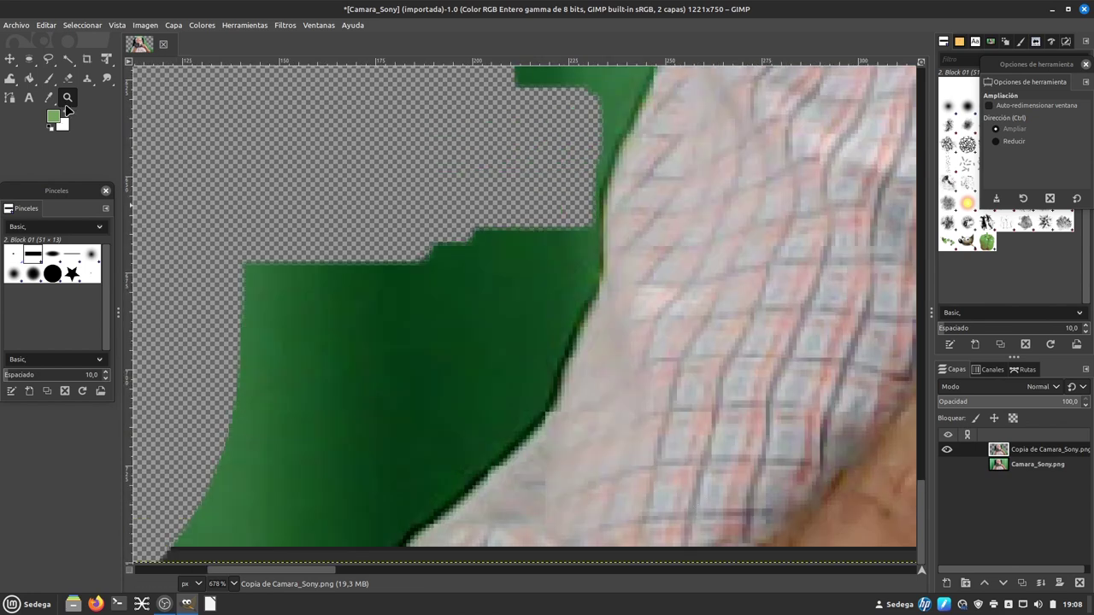
left_click(73, 84)
Erase the remaining green, save as Camara_Sony_editado.xcf, and start the export
mouse_move(522, 240)
left_mouse_down()
mouse_move(391, 359)
mouse_move(300, 320)
mouse_move(284, 530)
left_mouse_up()
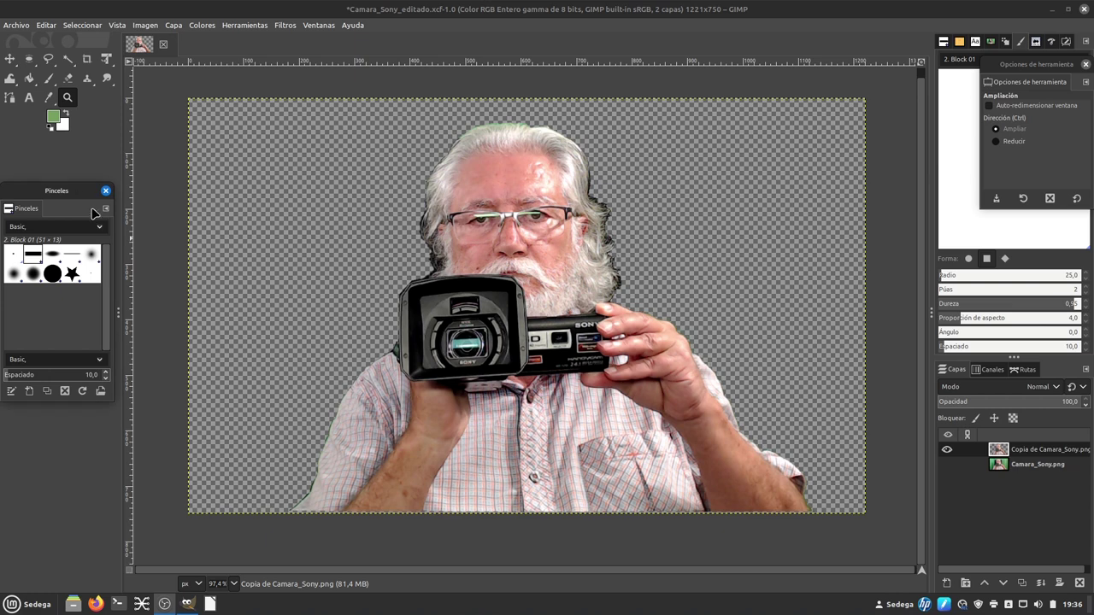
left_click(22, 24)
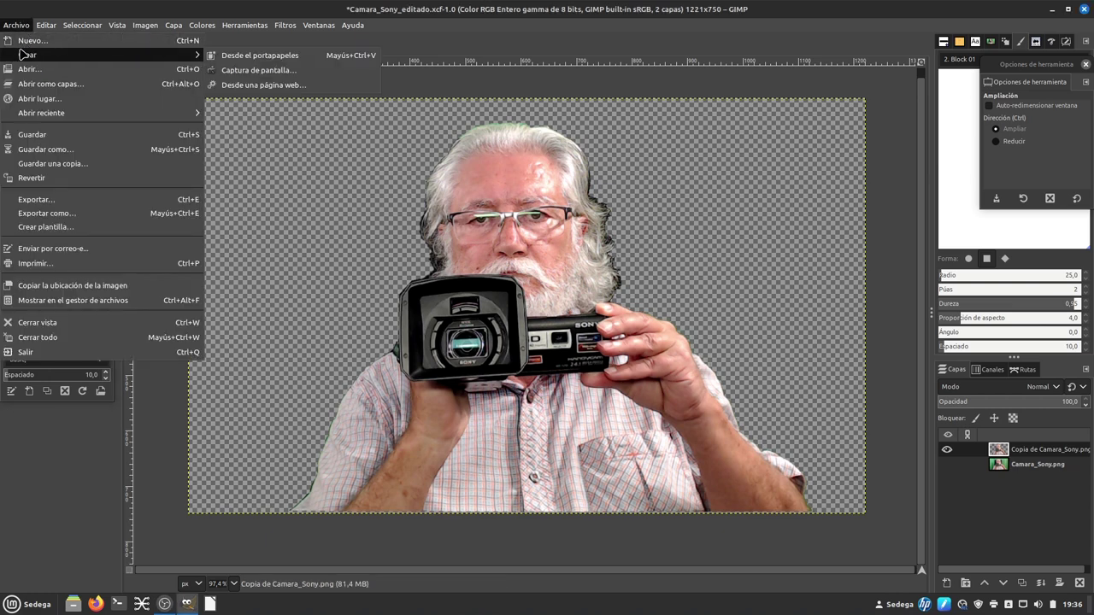
left_click(39, 136)
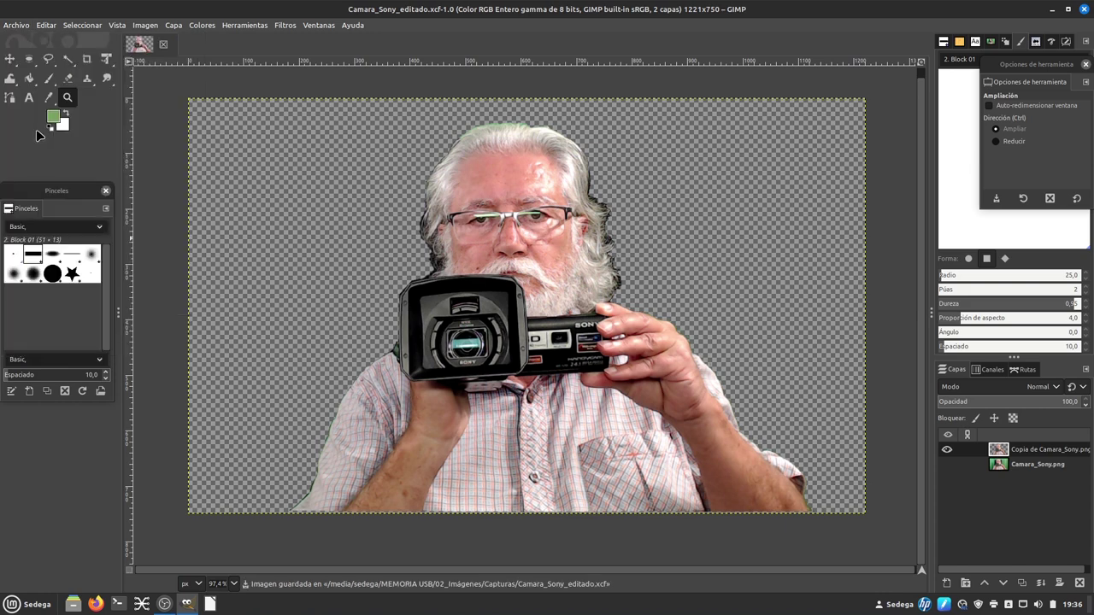
left_click(20, 26)
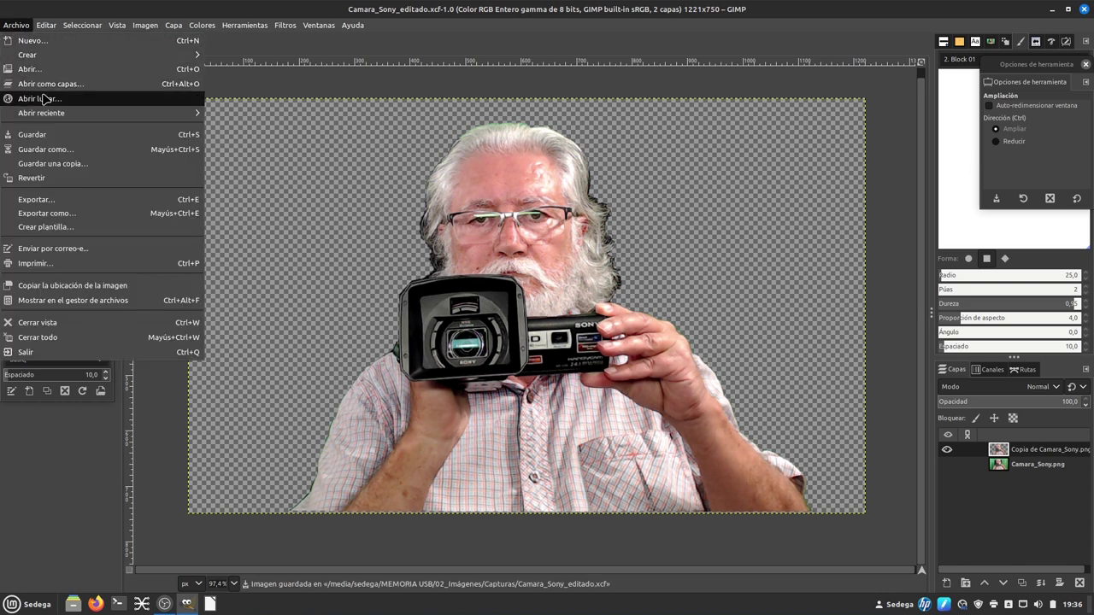
left_click(95, 200)
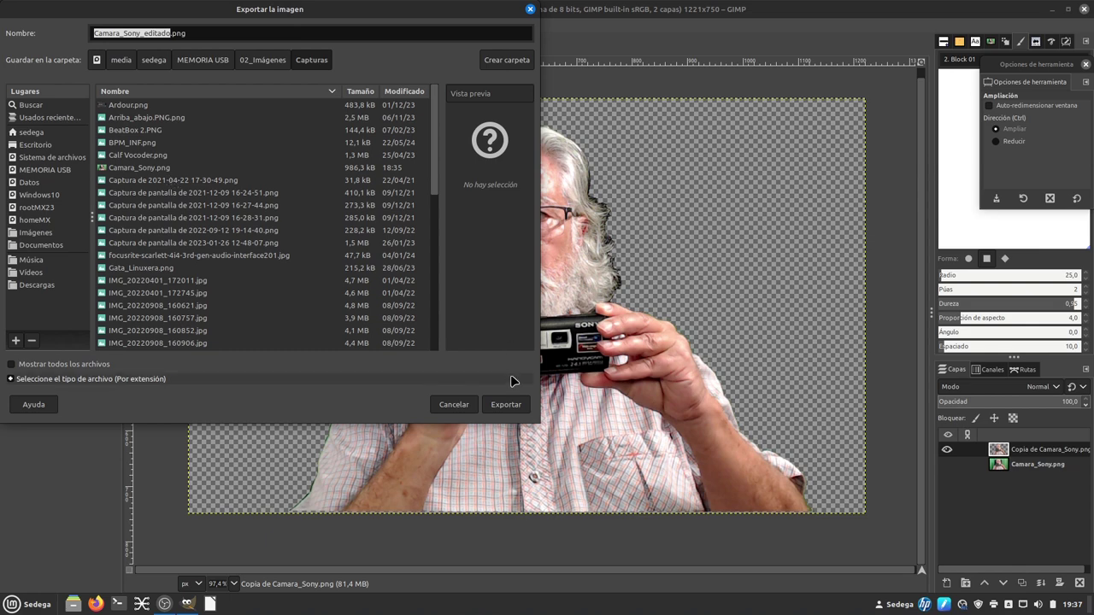
Export the cut-out as Camara_Sony_editado.png with PNG compression level 0
left_click(508, 404)
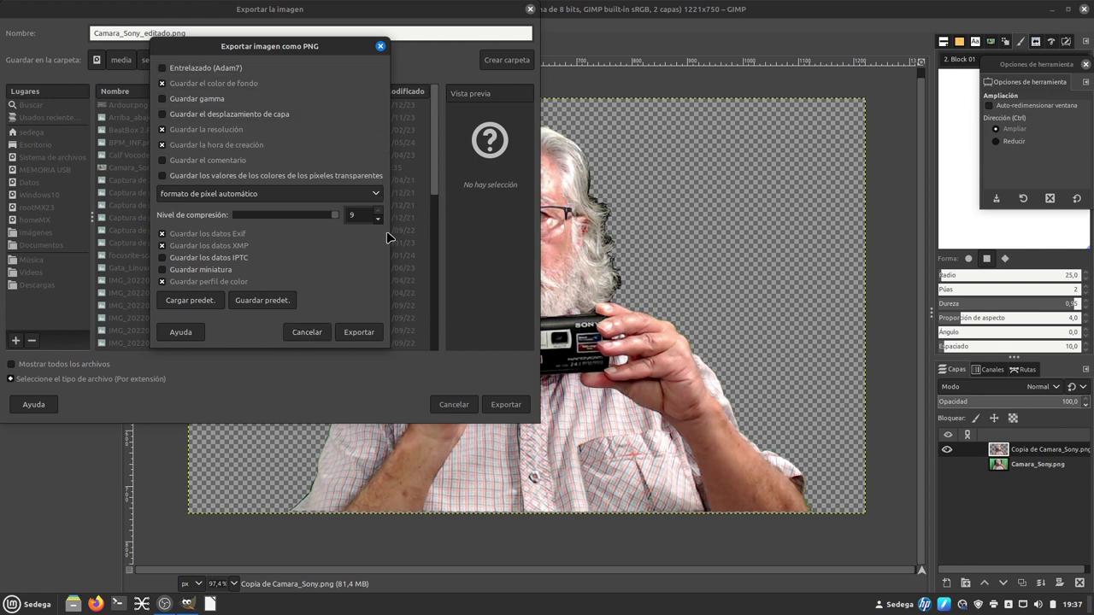
scroll(377, 220, "down", 9)
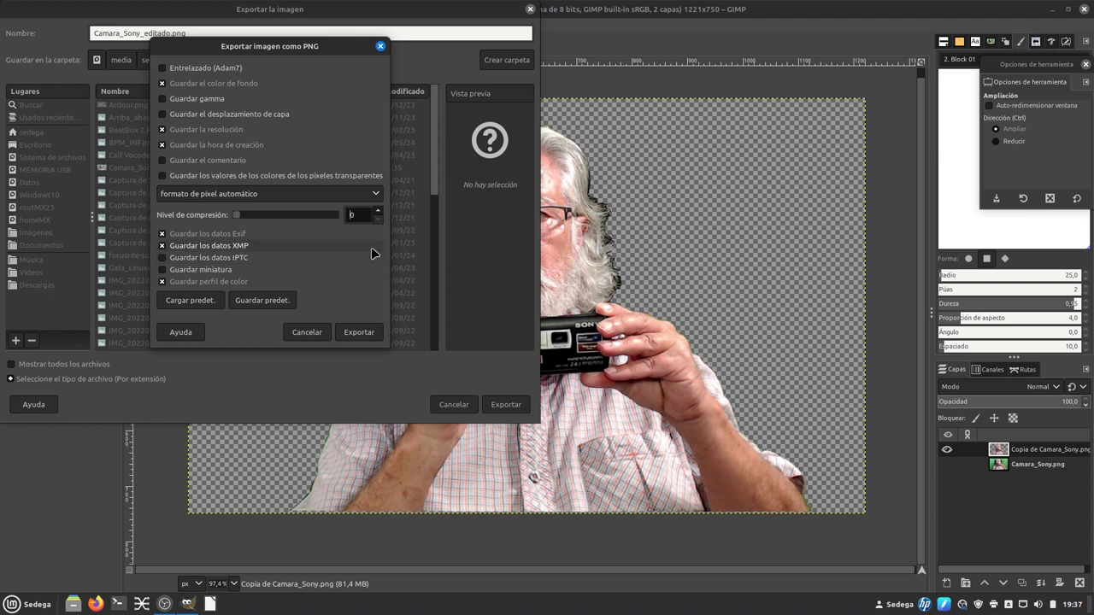
left_click(359, 335)
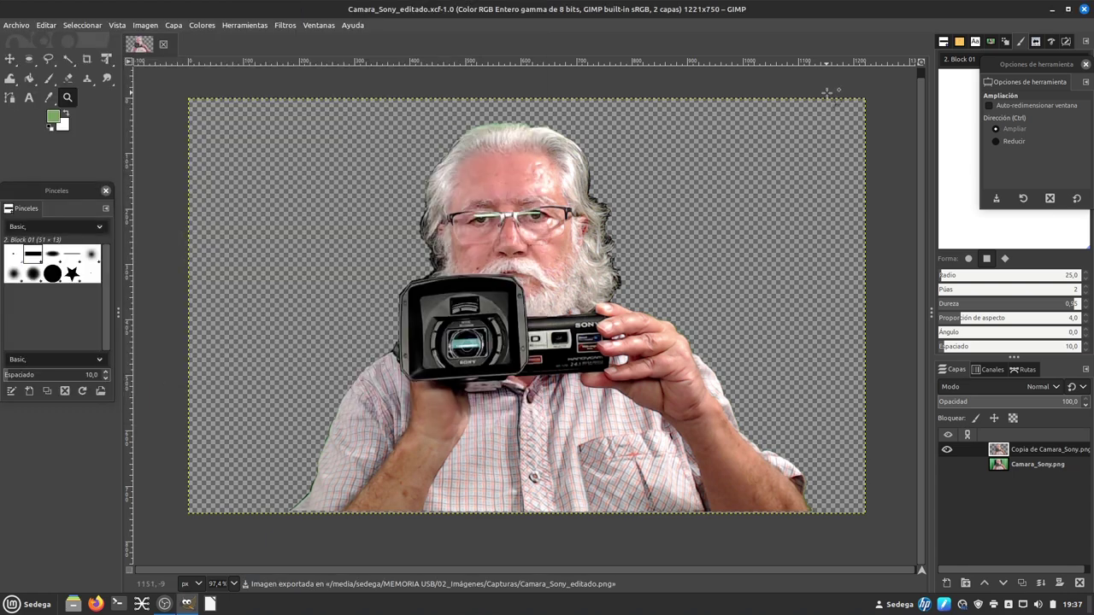
Close GIMP and find Camara_Sony_editado.png in MEMORIA USB > 02_Imágenes > Capturas
left_click(1083, 10)
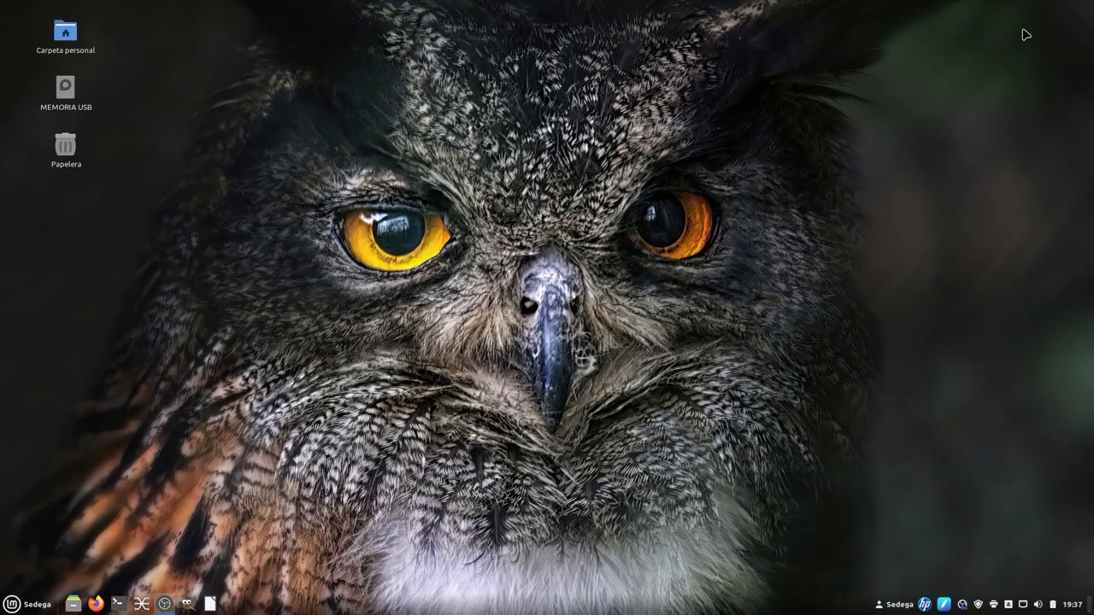
left_click(73, 94)
double_click(73, 94)
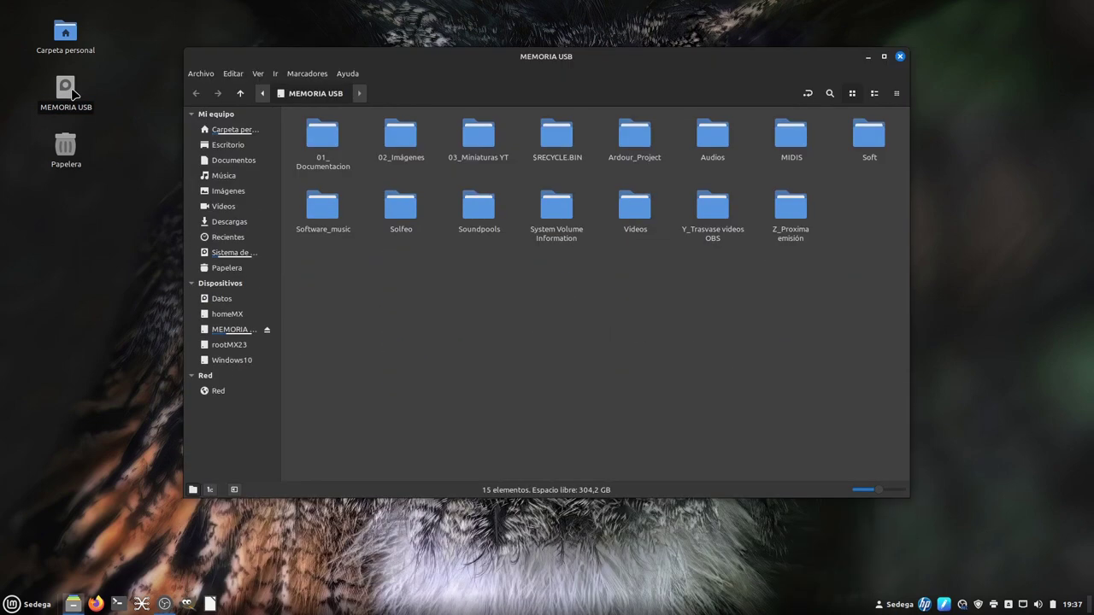
double_click(400, 135)
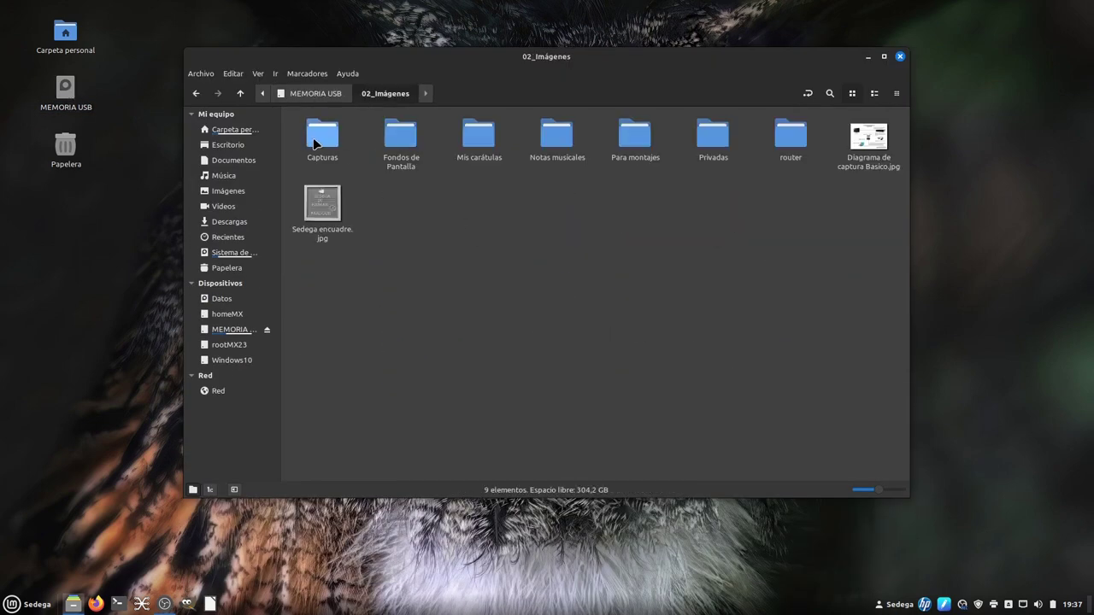
double_click(316, 141)
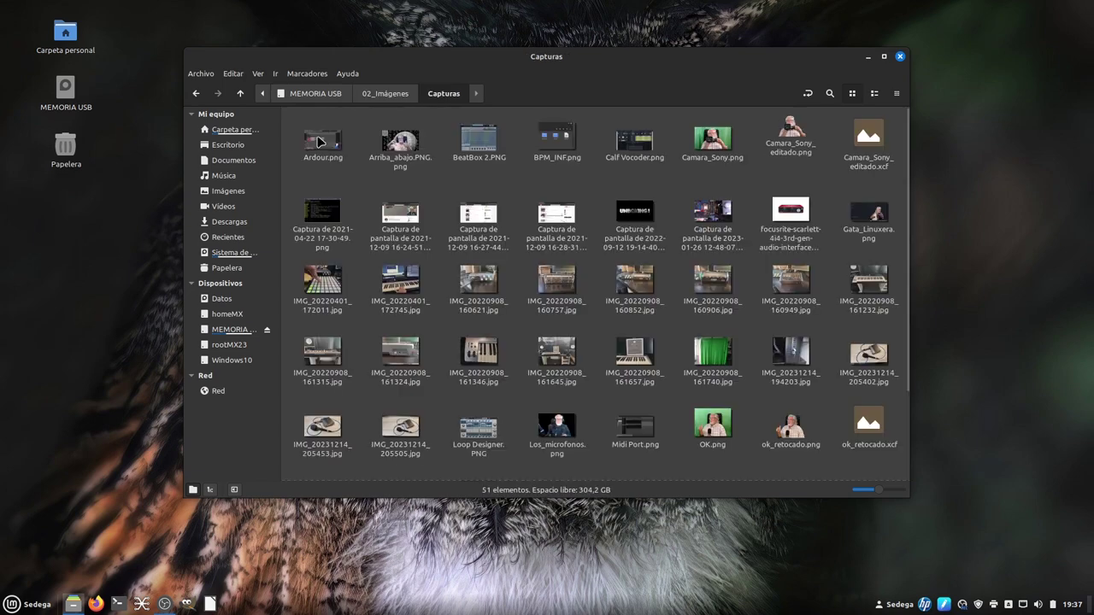
left_click(791, 154)
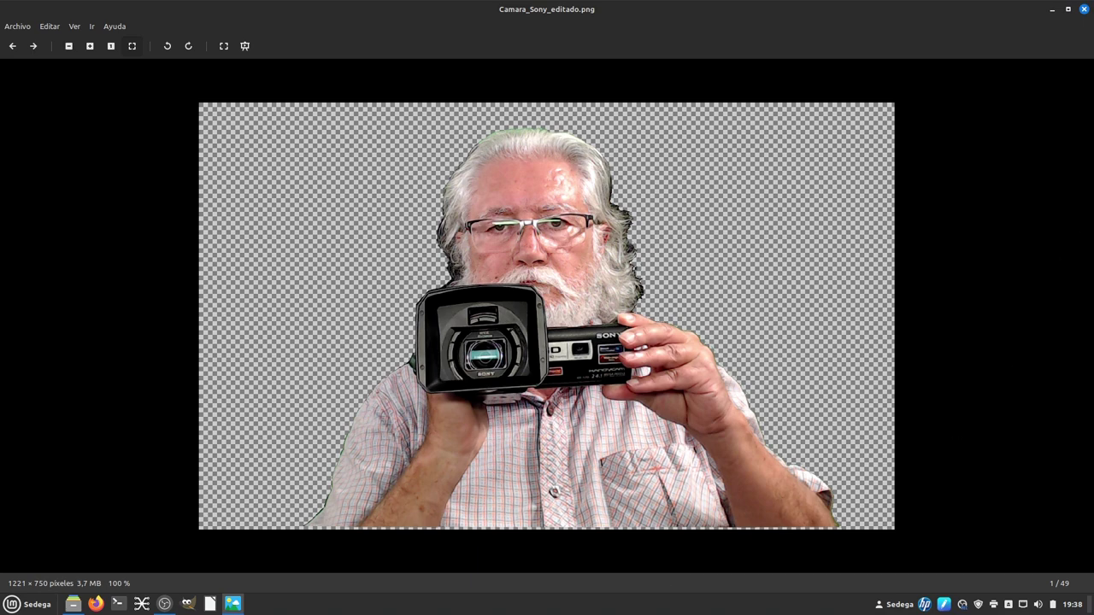
left_click(1084, 10)
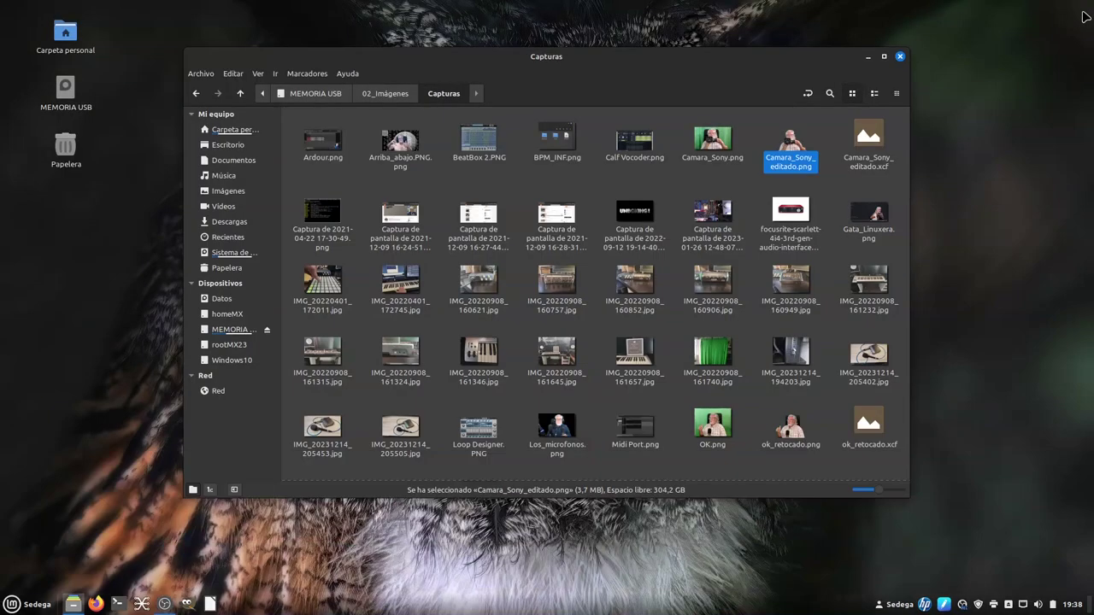
Close the file manager and launch LibreOffice from the taskbar
left_click(905, 51)
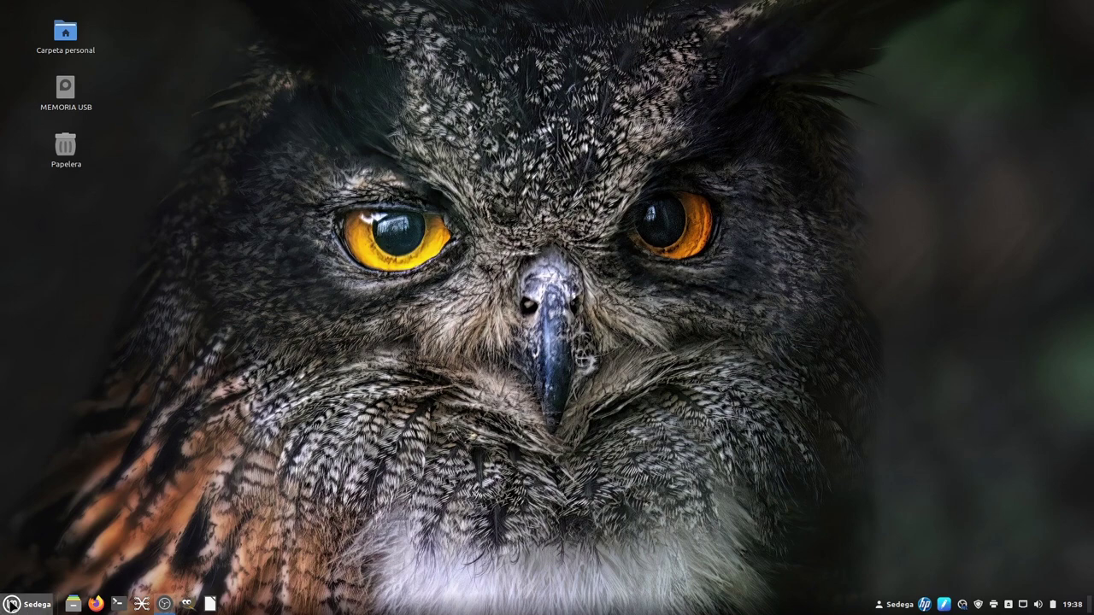
left_click(21, 604)
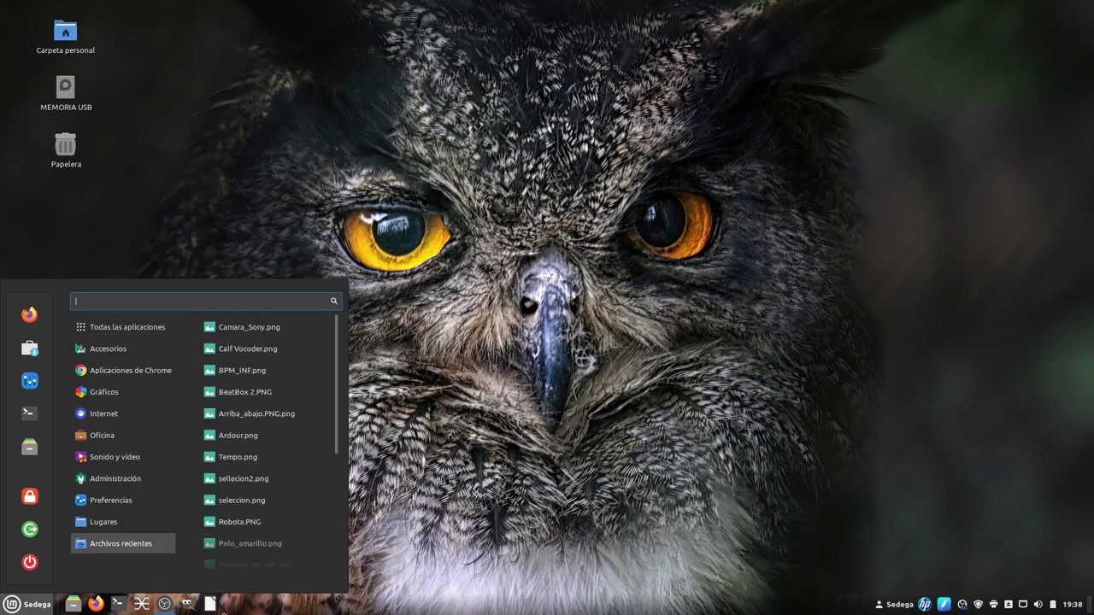
left_click(210, 604)
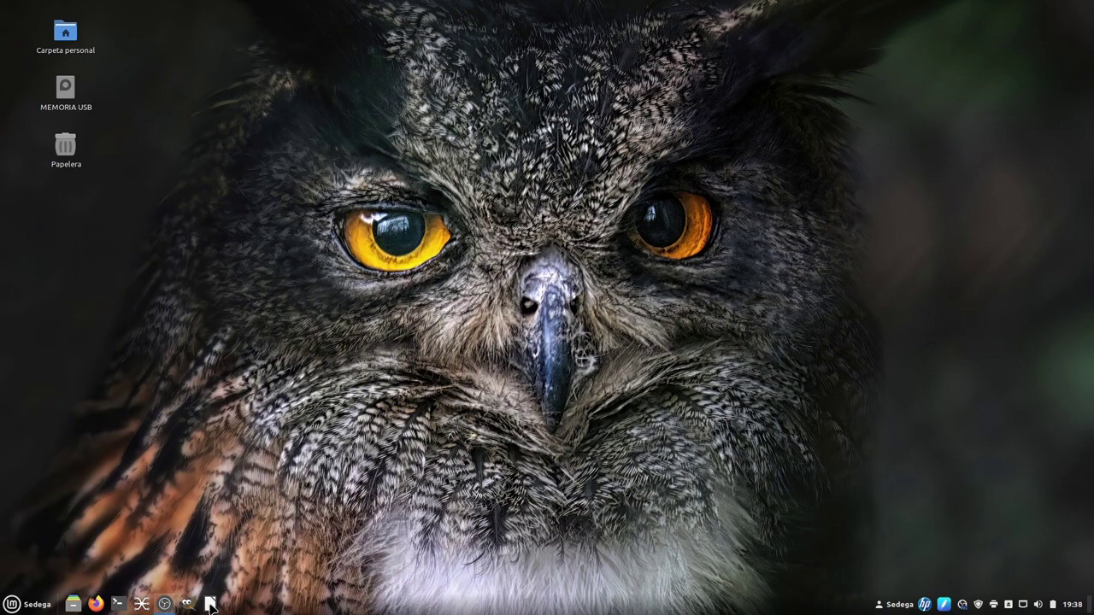
left_click(210, 604)
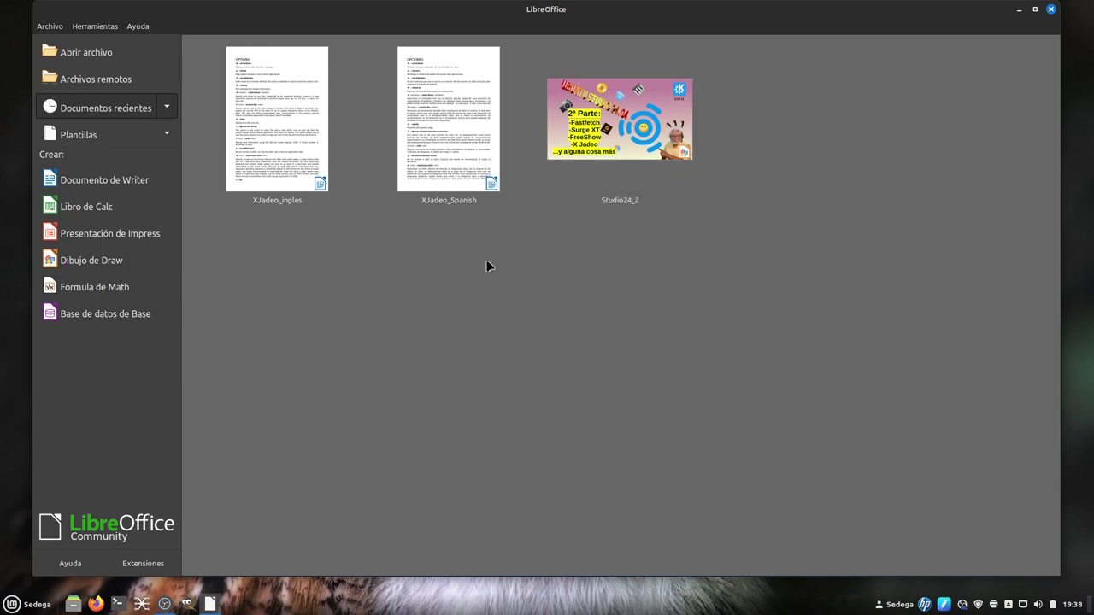
Create a new drawing with a horizontal Pase en pantalla (16:9) page and open its background settings
left_click(111, 267)
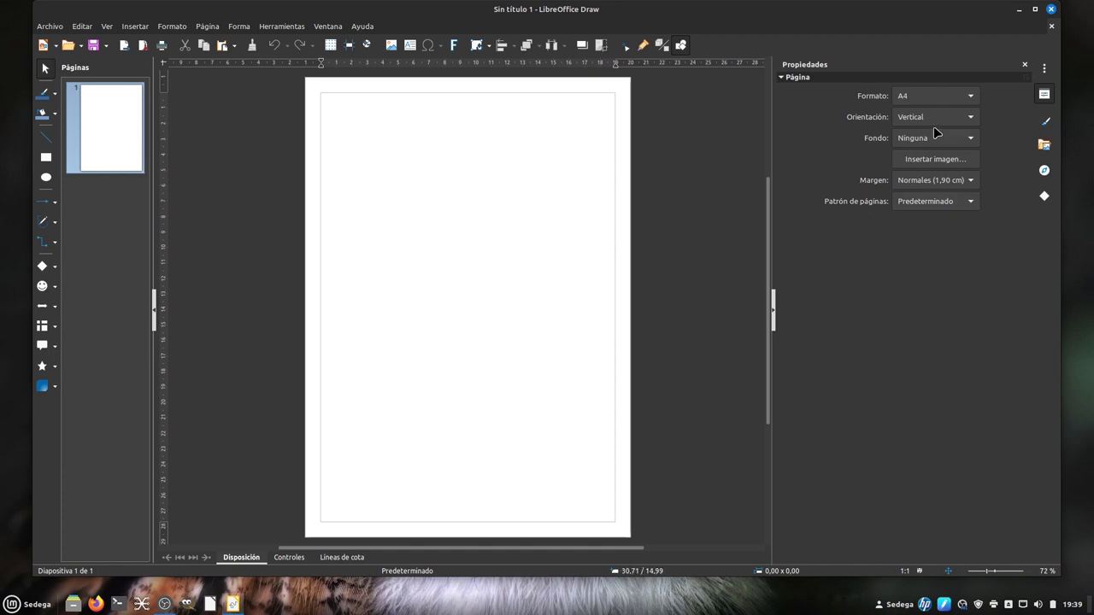
left_click(966, 98)
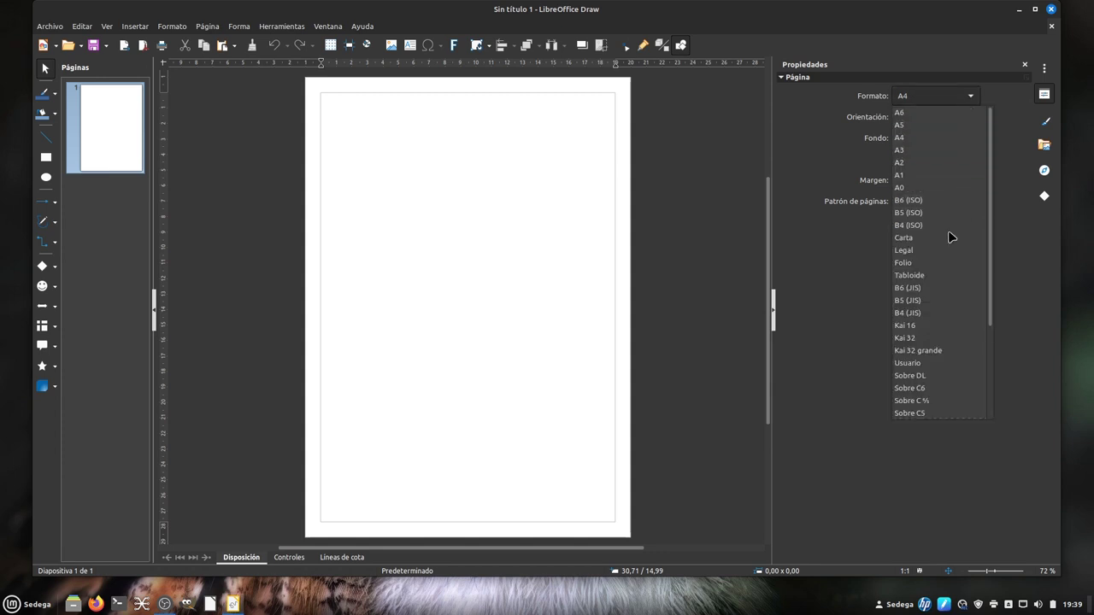
scroll(940, 289, "down", 3)
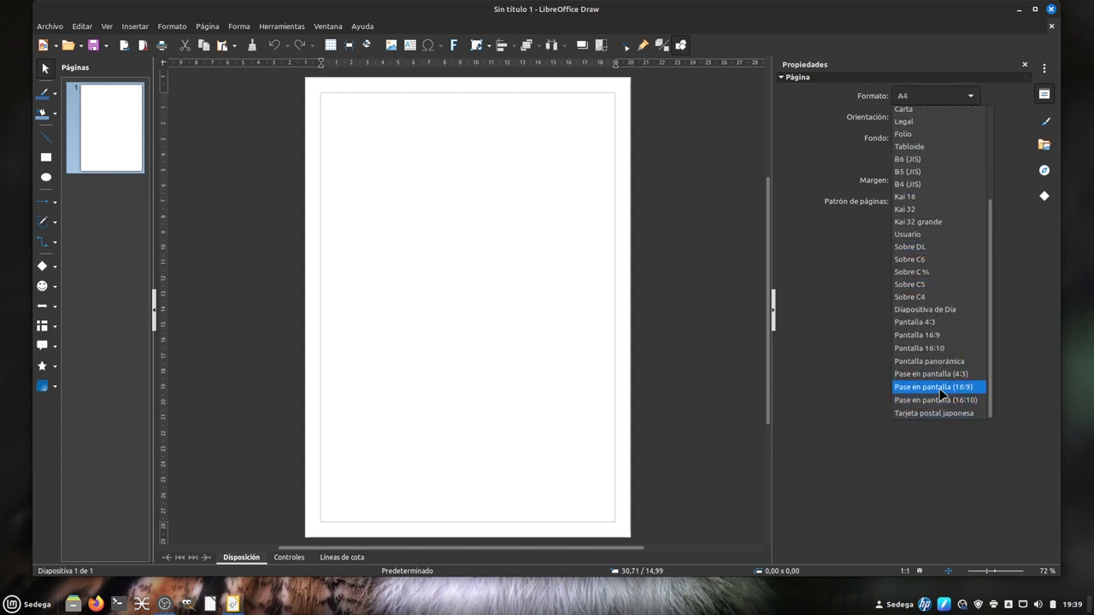
left_click(940, 389)
left_click(966, 116)
left_click(933, 134)
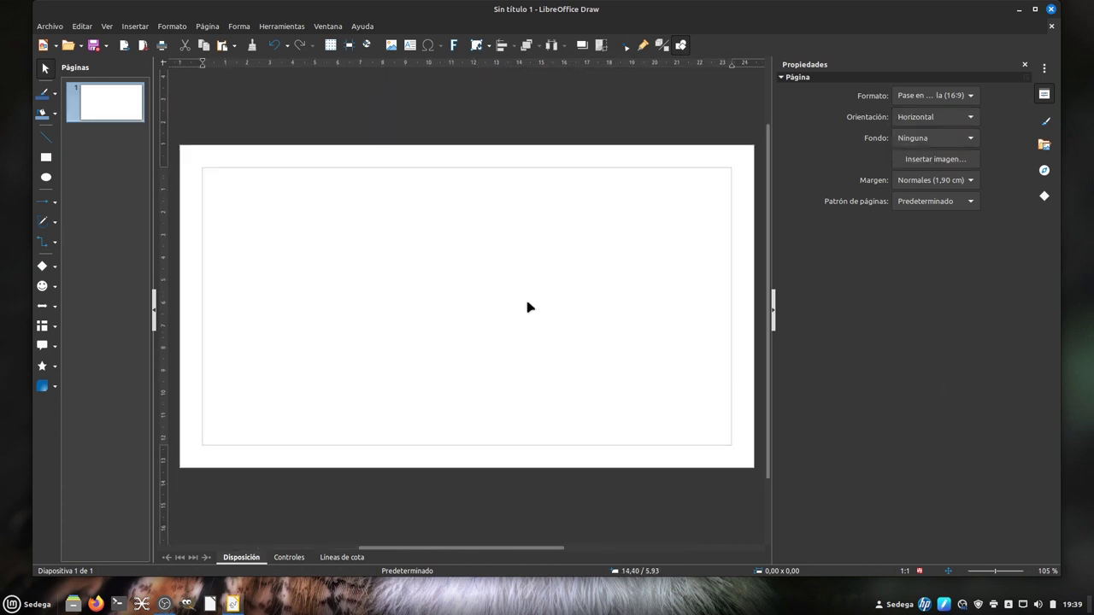
right_click(525, 301)
left_click(551, 414)
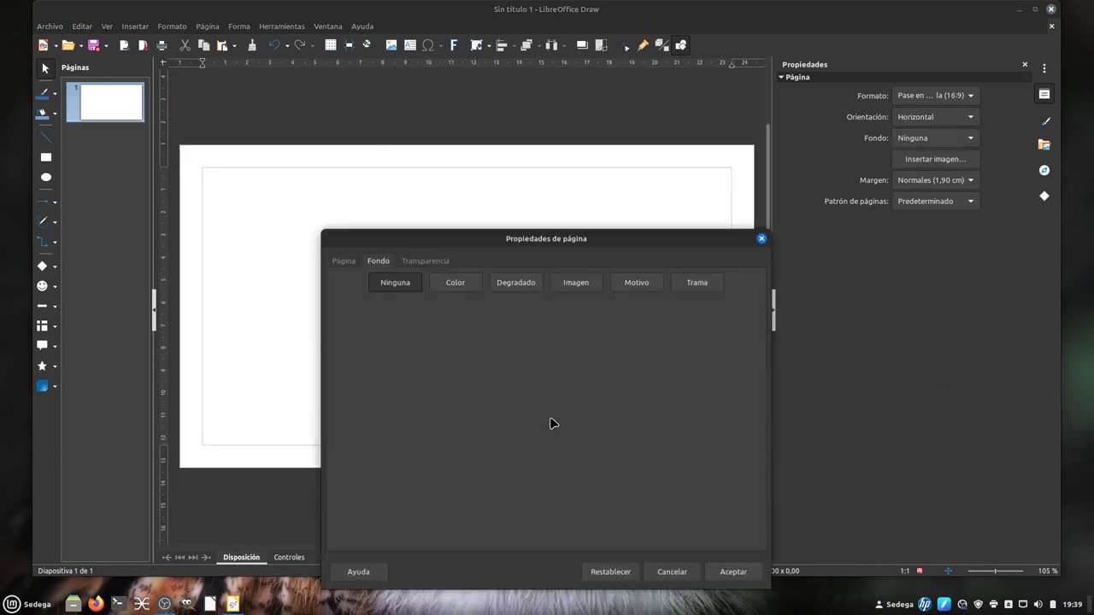
Set the left, right, top and bottom page margins to 0,00 cm
left_click(342, 158)
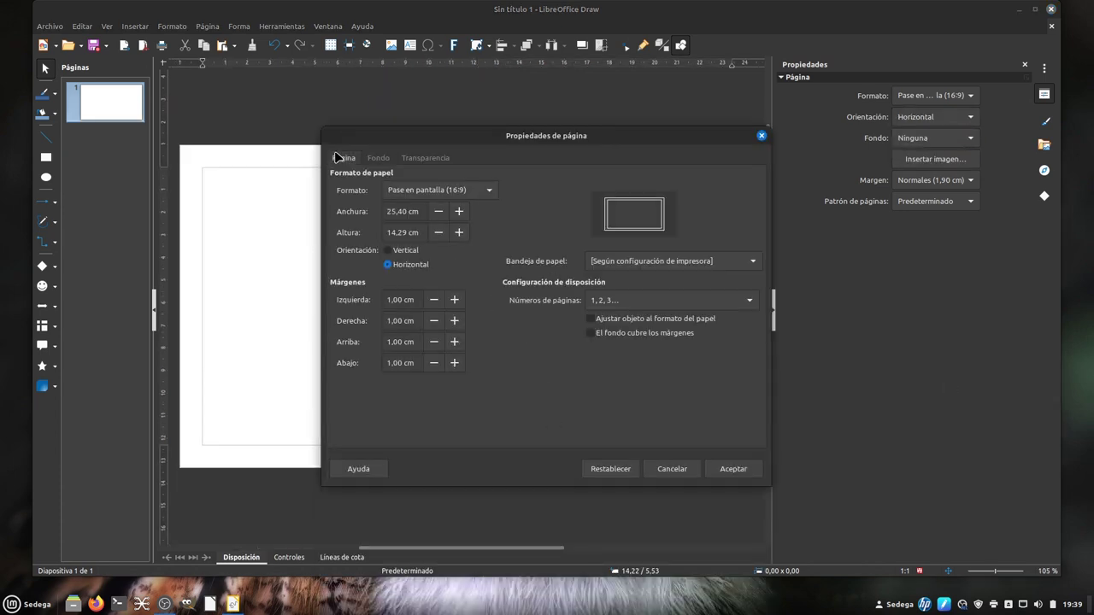
left_click(433, 300)
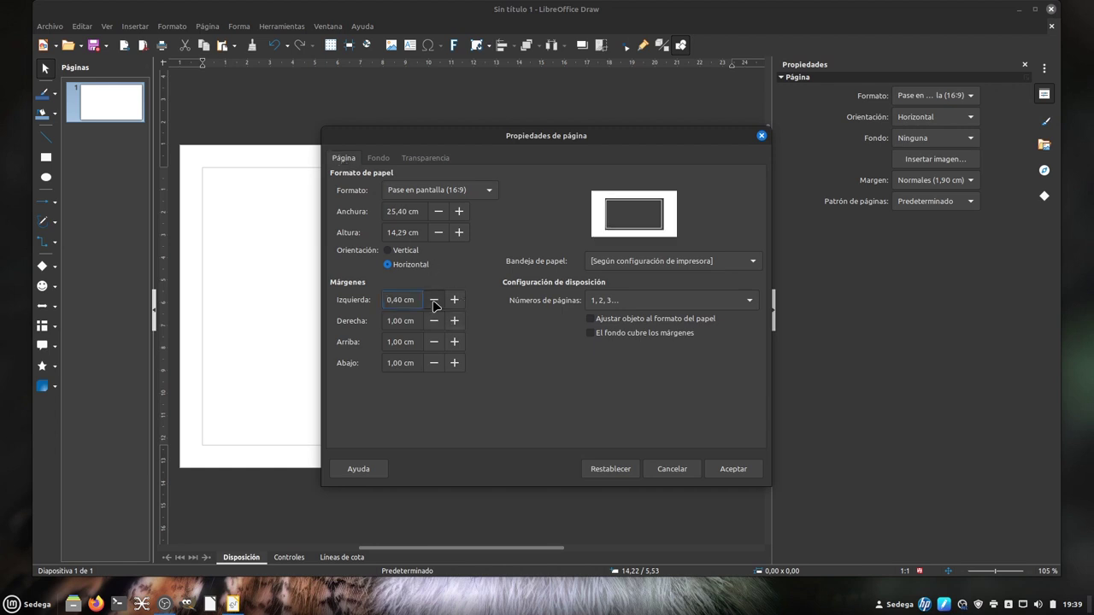
left_click(433, 299)
left_click(434, 320)
left_click(433, 341)
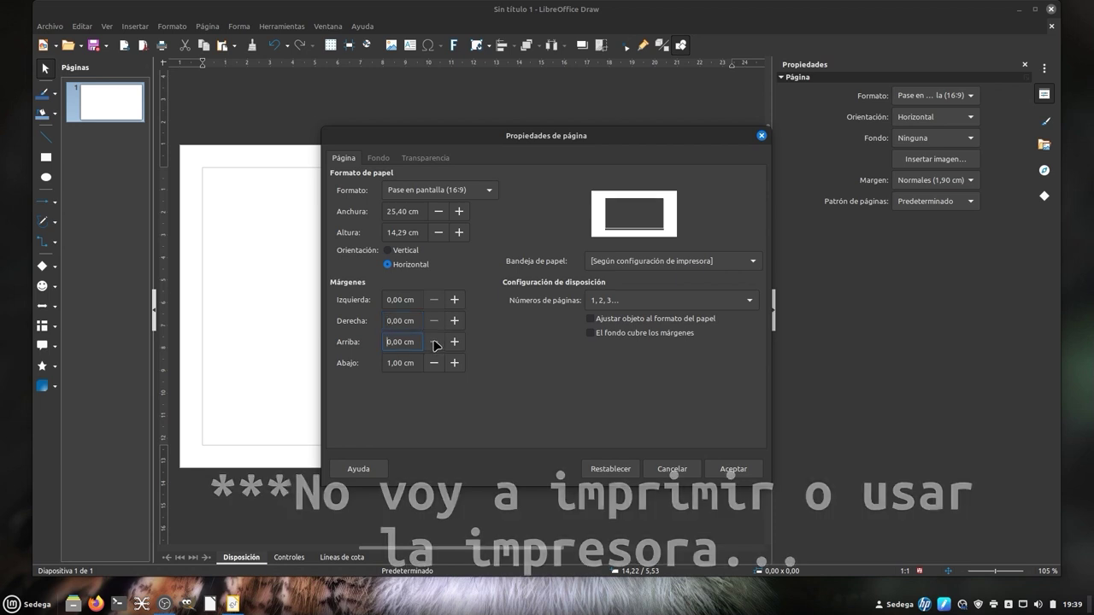
left_click(434, 363)
left_click(434, 363)
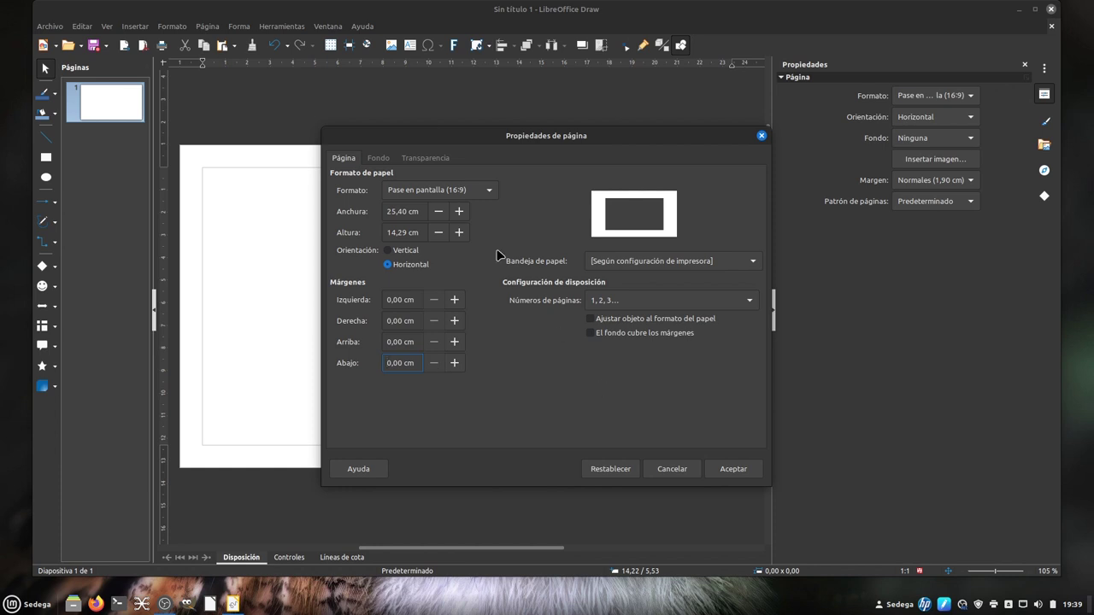
Apply the teal-to-blue preset gradient as the page background, type Elipsoidal
left_click(377, 158)
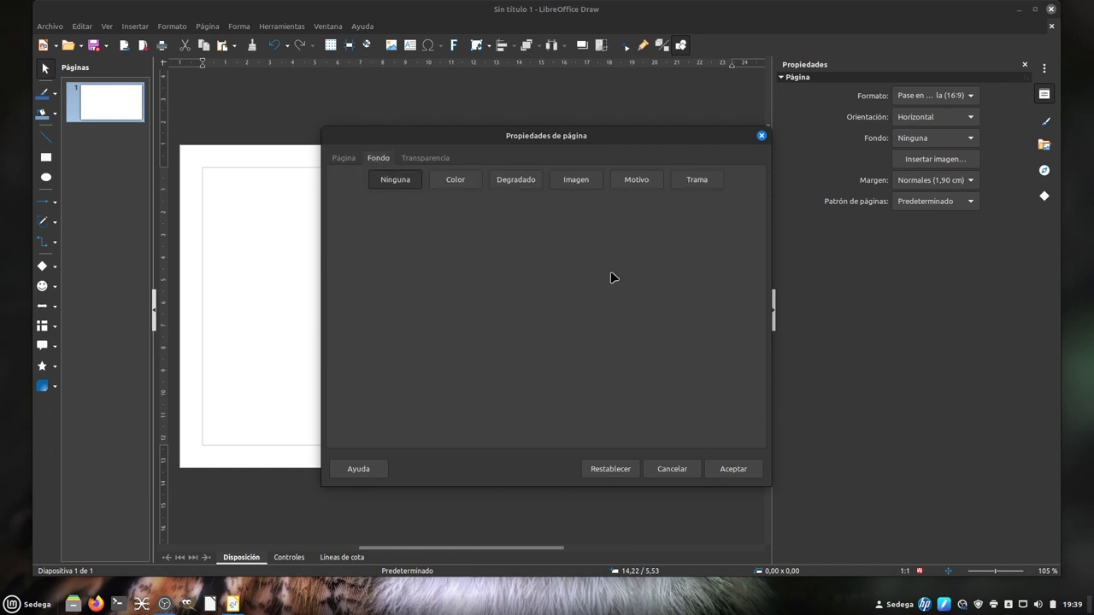
left_click(515, 180)
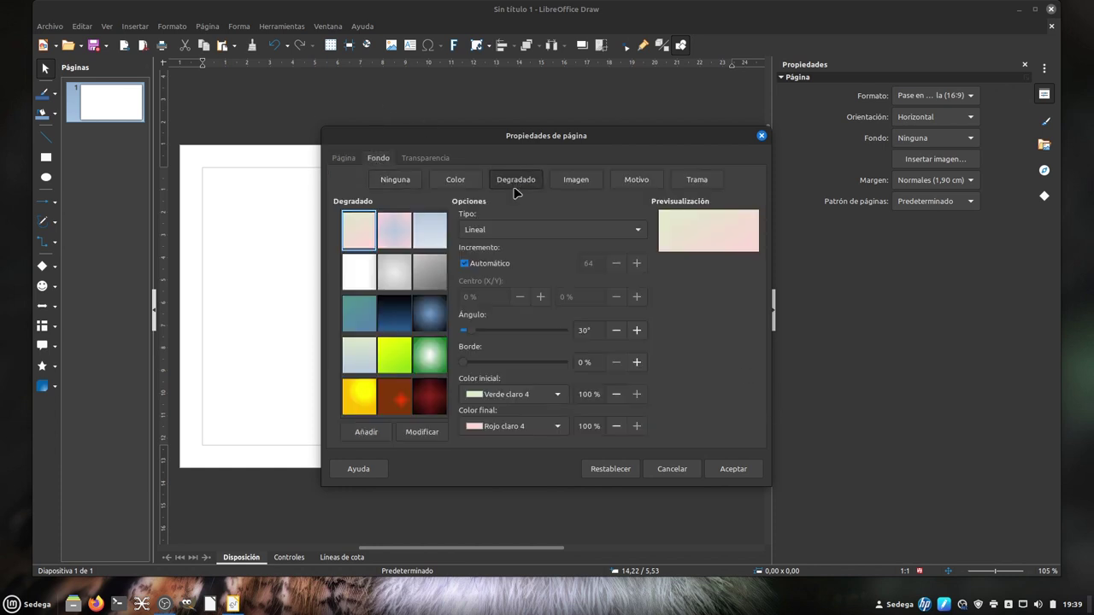
left_click(361, 313)
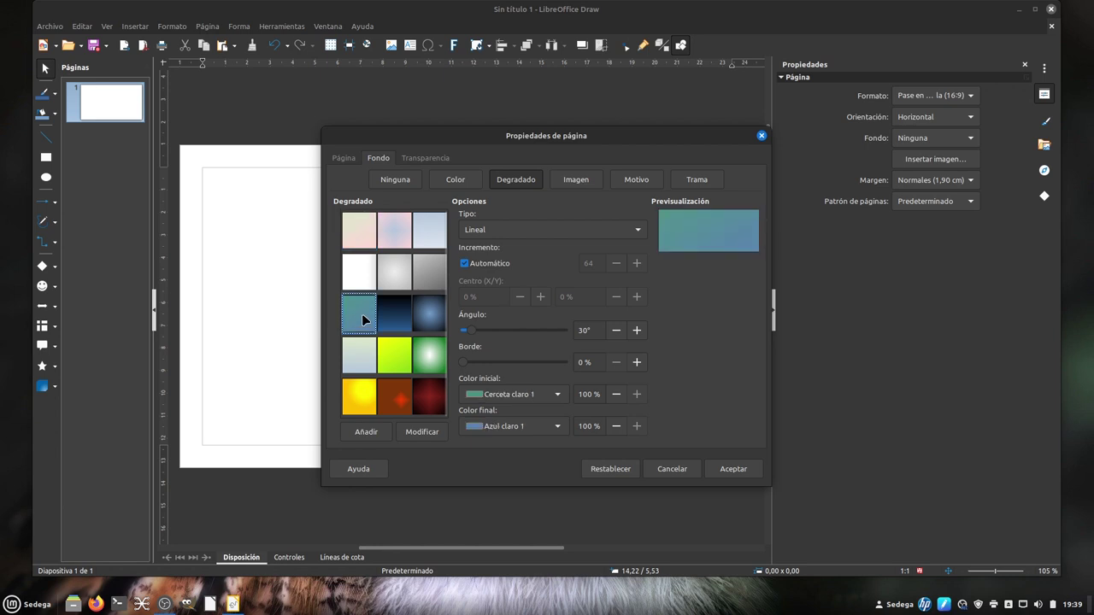
left_click(637, 229)
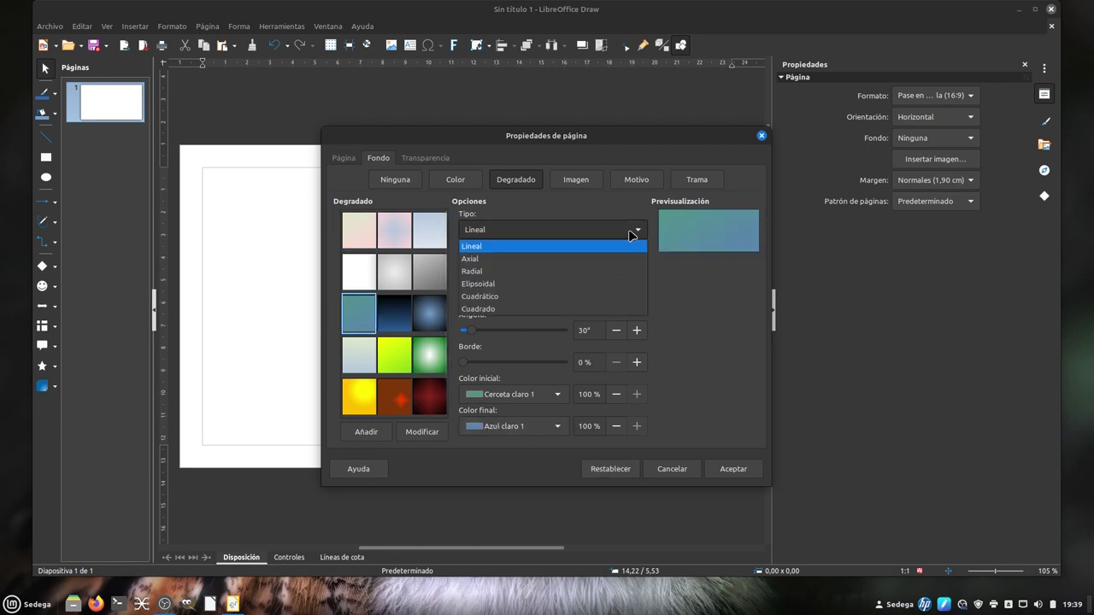
left_click(486, 260)
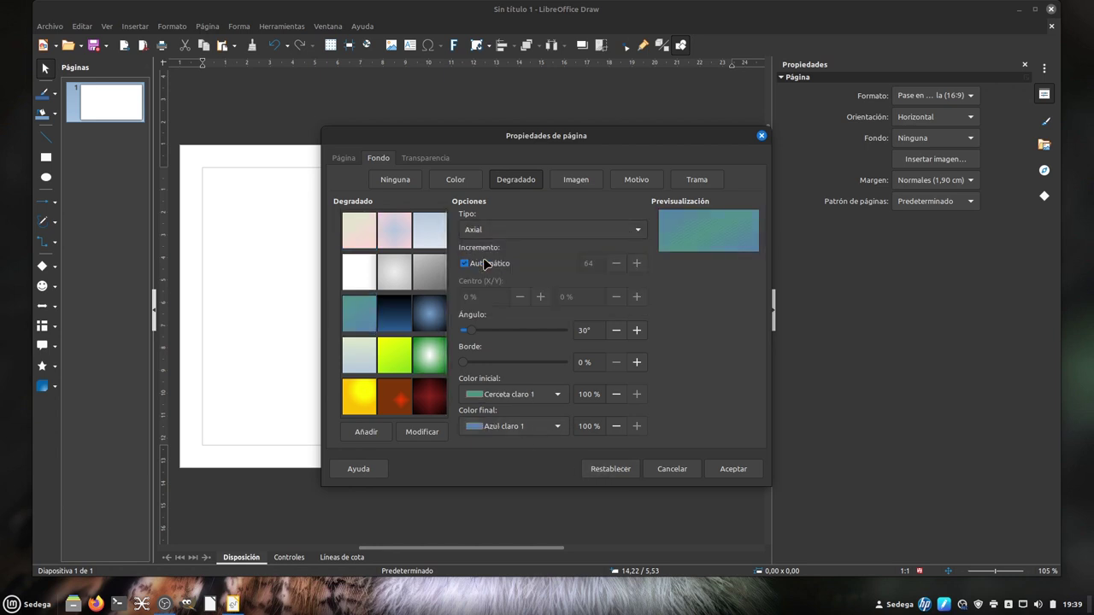
left_click(639, 230)
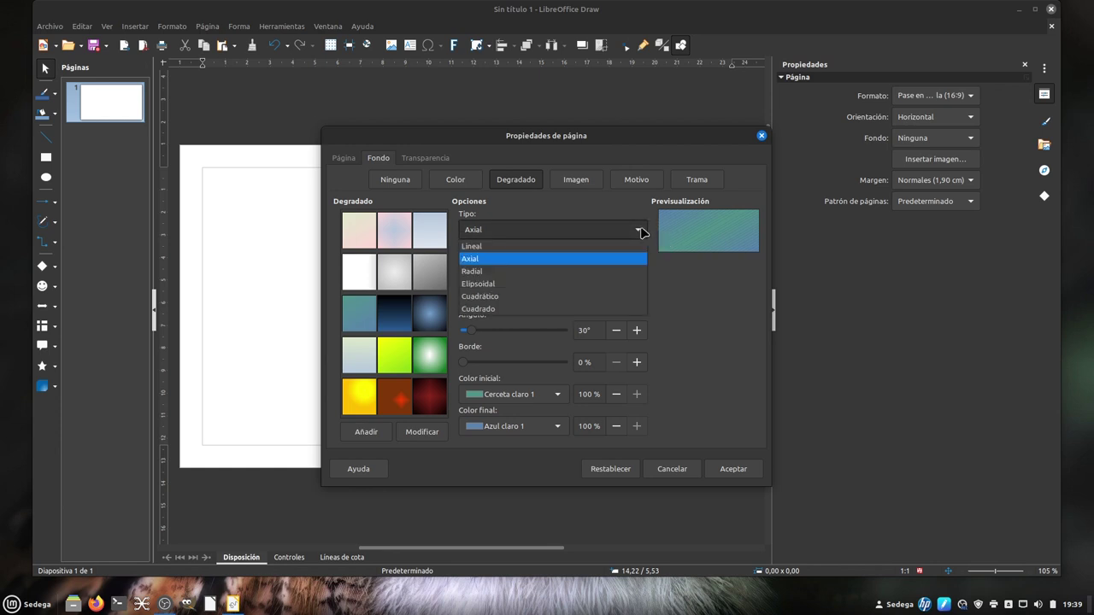
left_click(468, 284)
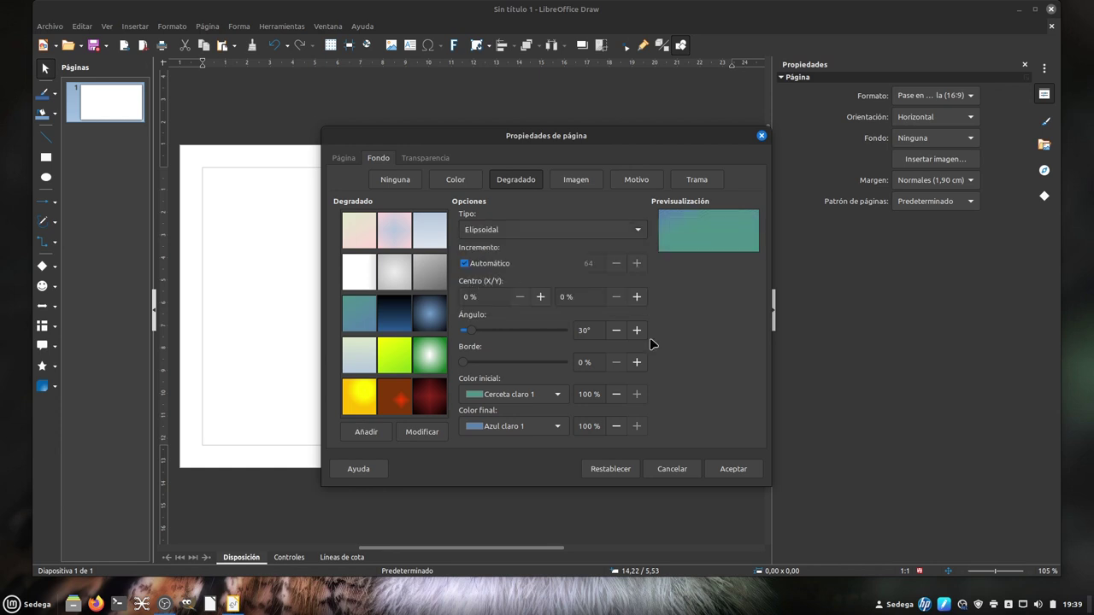
left_click(739, 469)
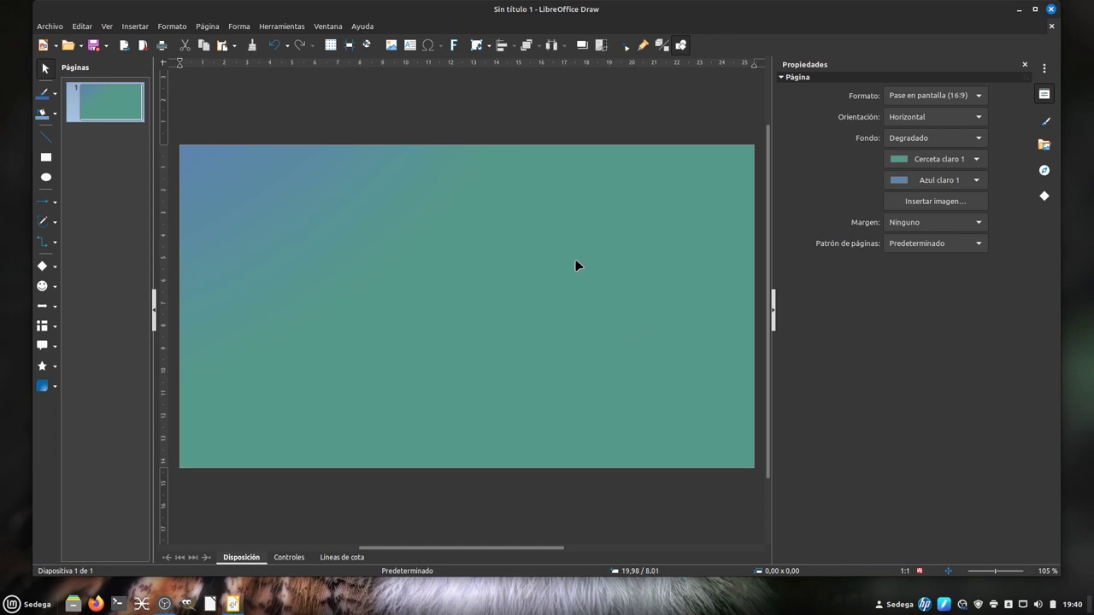
Insert Camara_Sony_editado.png from MEMORIA USB > 02_Imágenes > Capturas
left_click(81, 26)
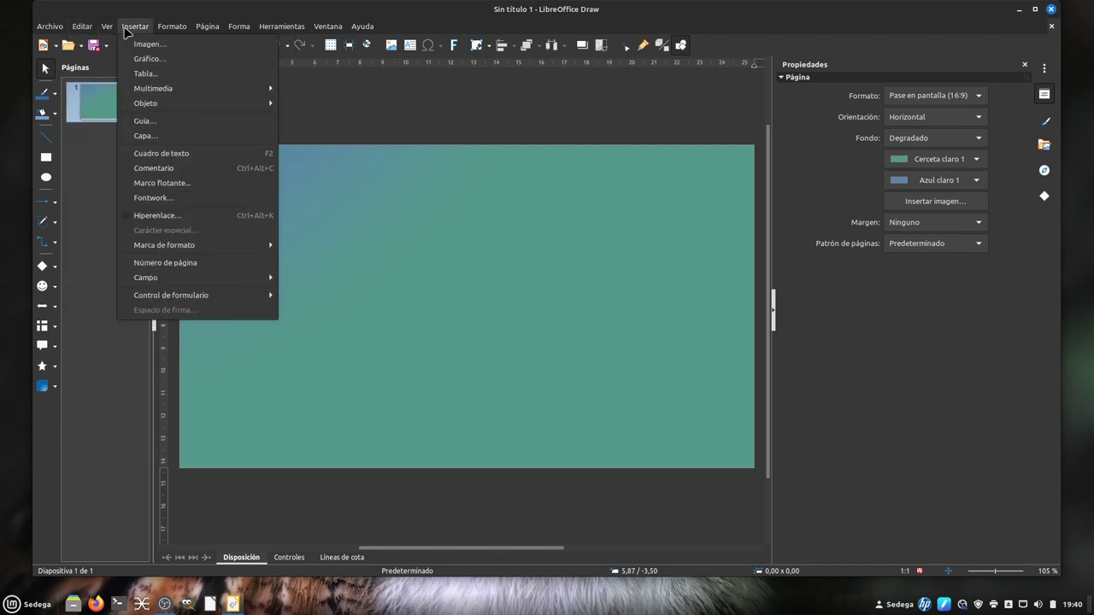
left_click(149, 43)
left_click(279, 264)
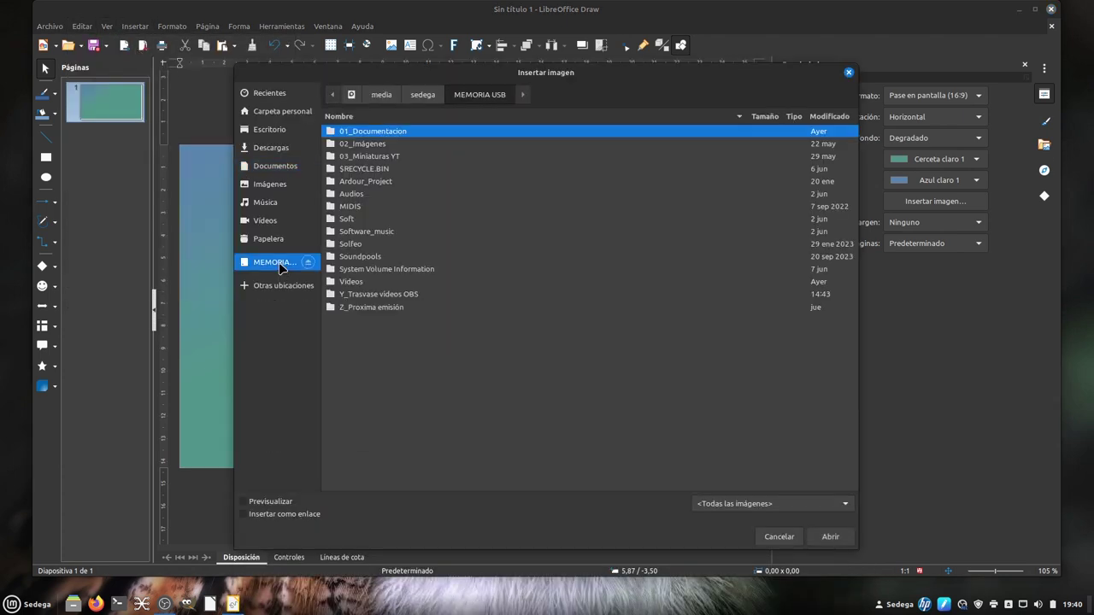
double_click(364, 143)
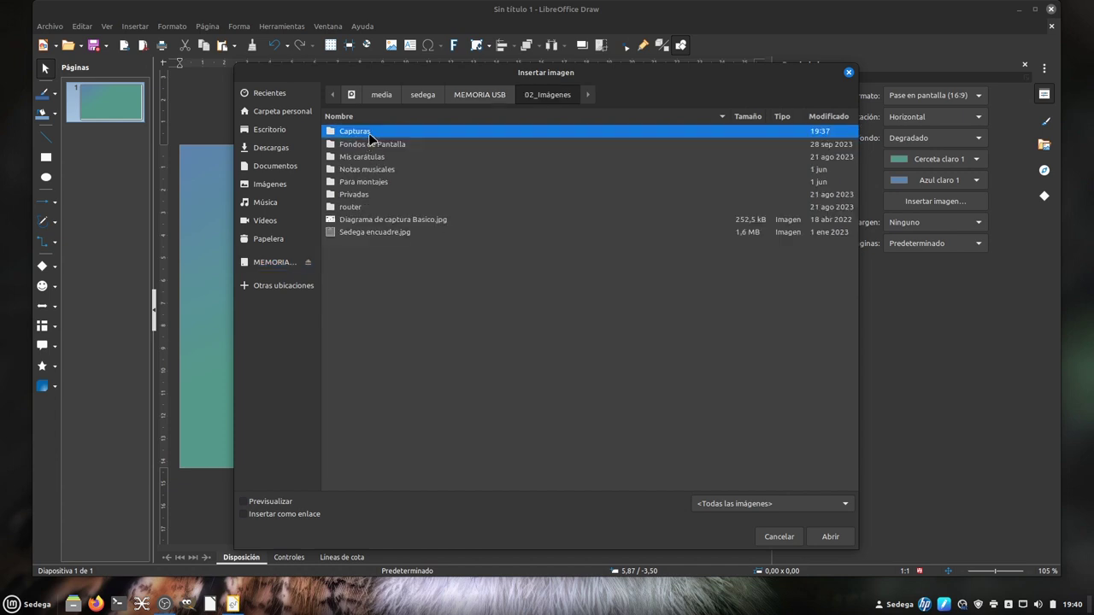
double_click(367, 132)
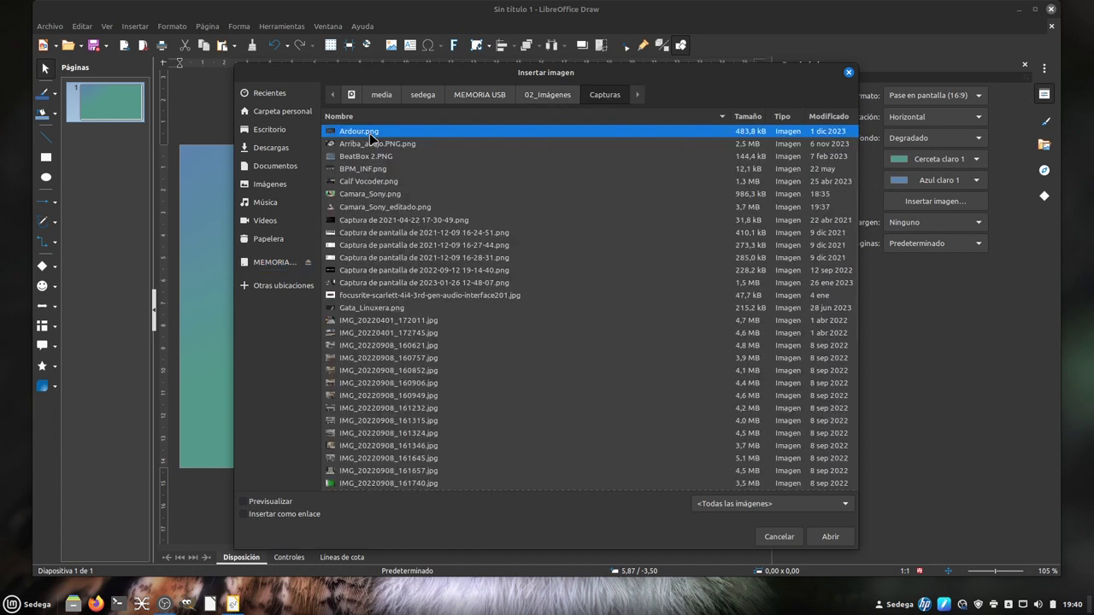
left_click(386, 207)
left_click(829, 537)
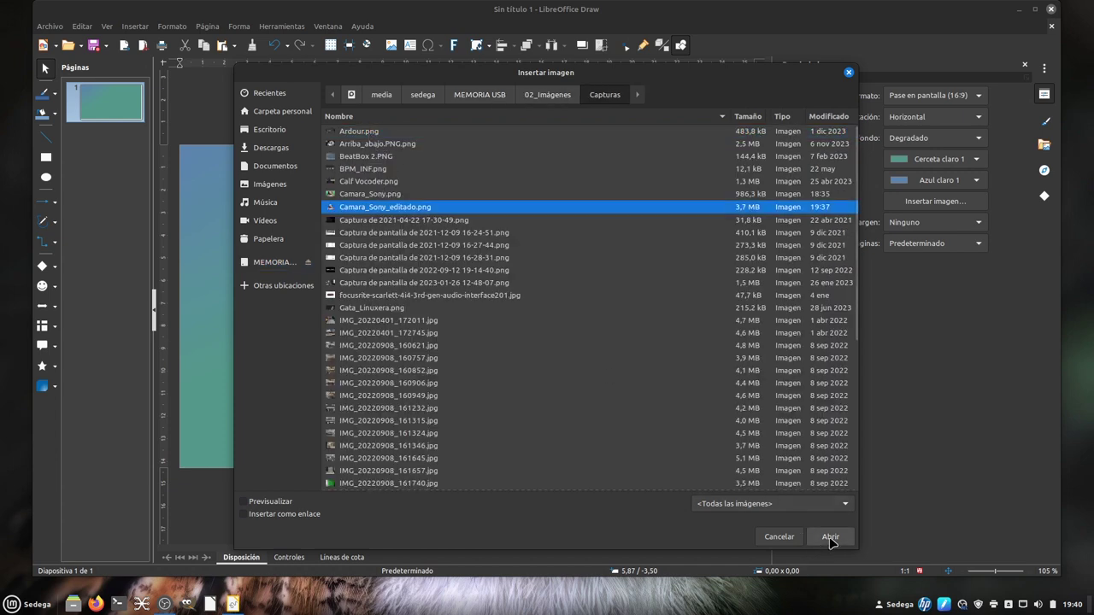
Resize the photo and place it at the page's lower left, then reopen Page Properties
mouse_move(725, 150)
left_mouse_down()
mouse_move(486, 318)
mouse_move(485, 297)
left_mouse_up()
left_click_drag(345, 377, 582, 300)
left_click_drag(434, 323, 355, 313)
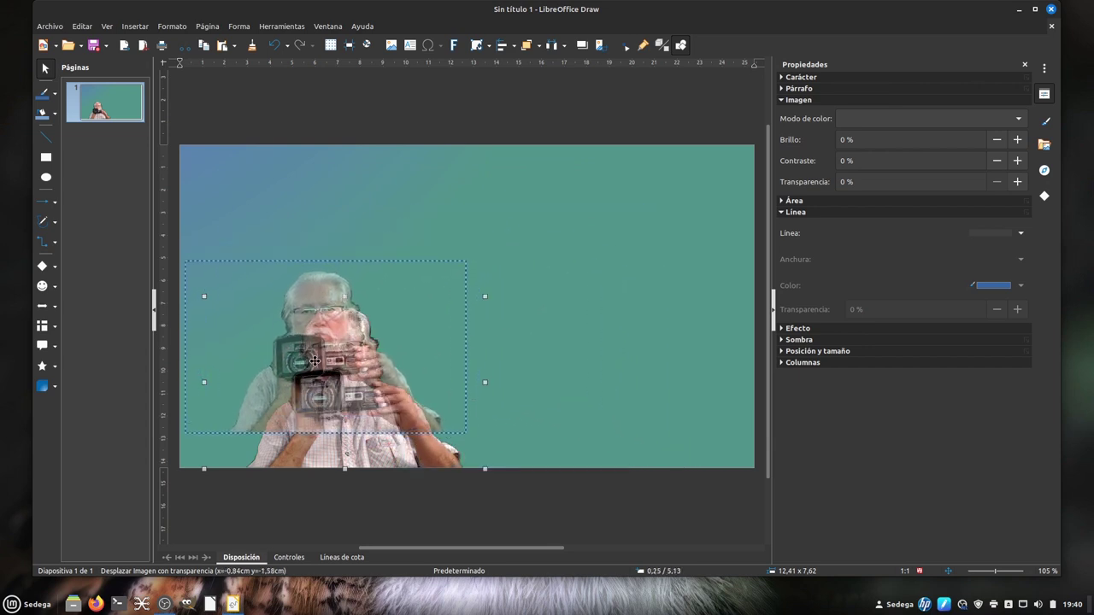
left_click_drag(356, 313, 305, 385)
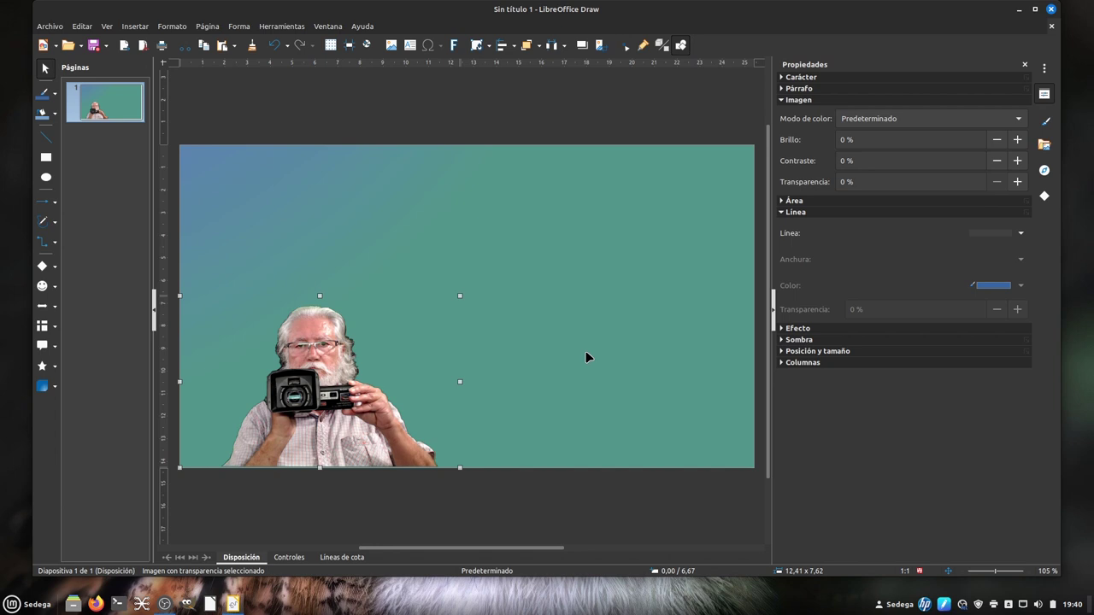
left_click_drag(458, 297, 518, 260)
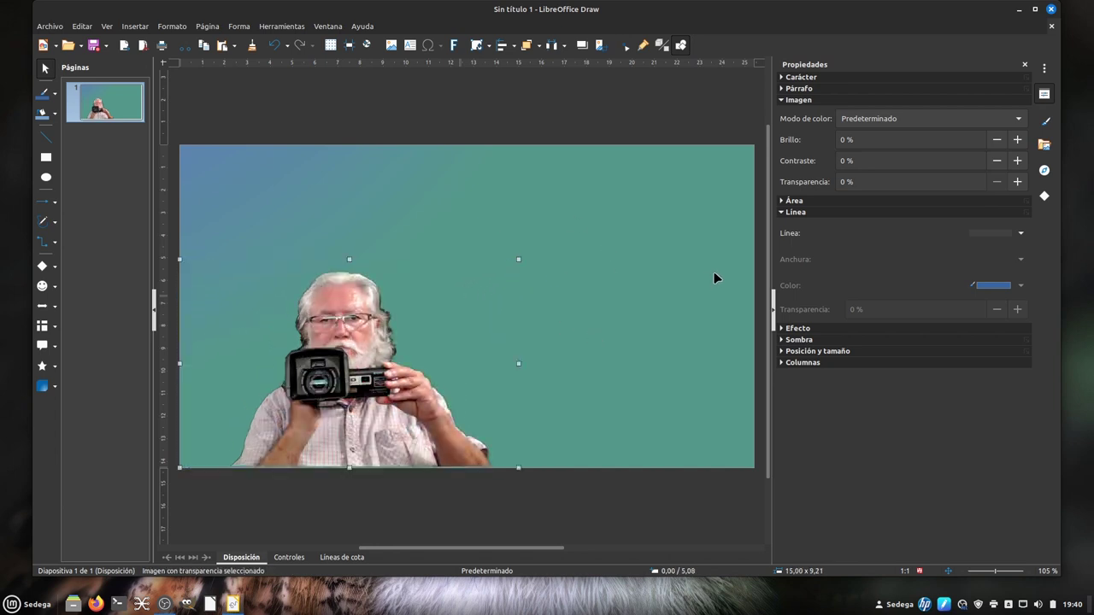
right_click(658, 213)
left_click(674, 325)
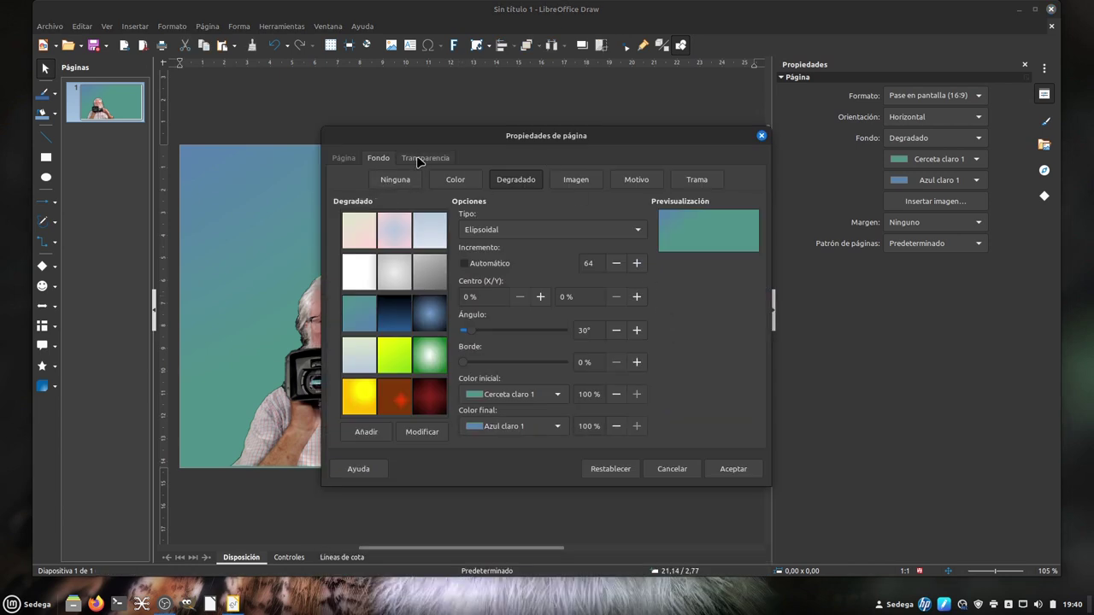
left_click(421, 160)
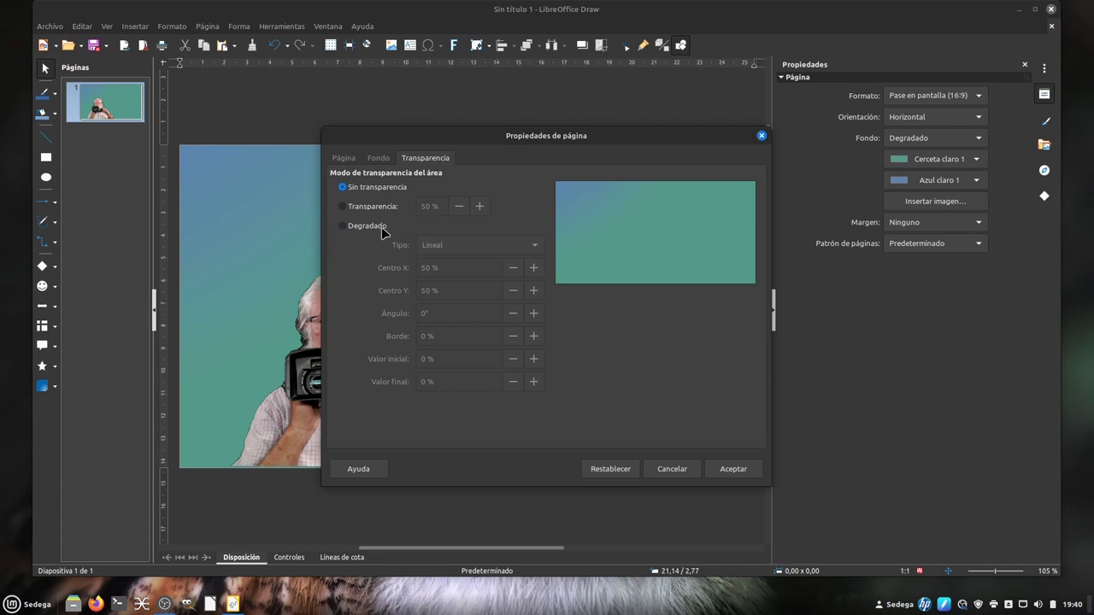
left_click(673, 470)
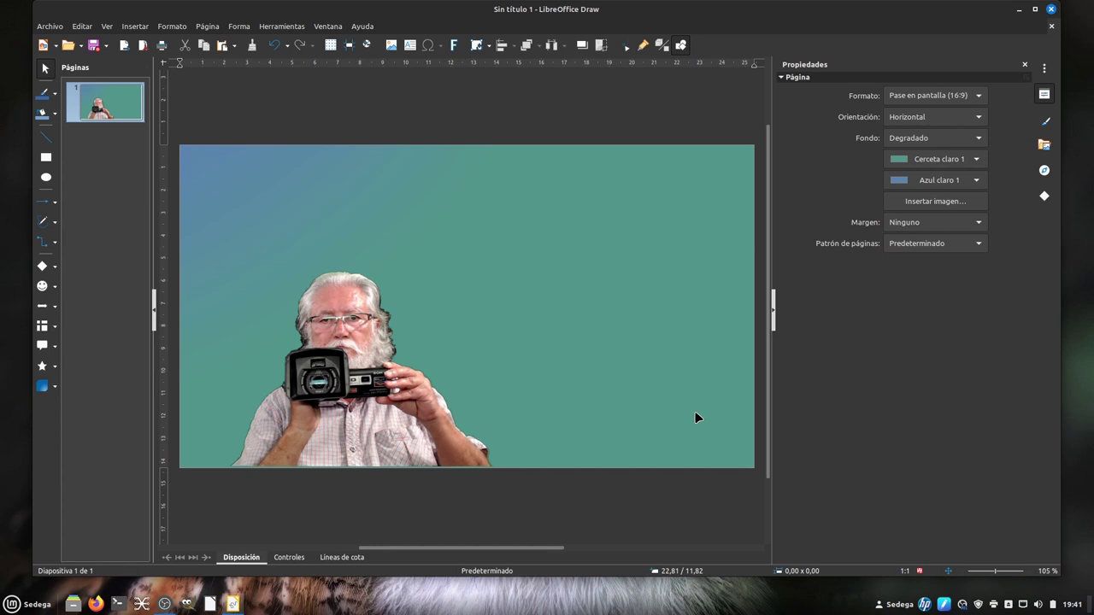
left_click(51, 26)
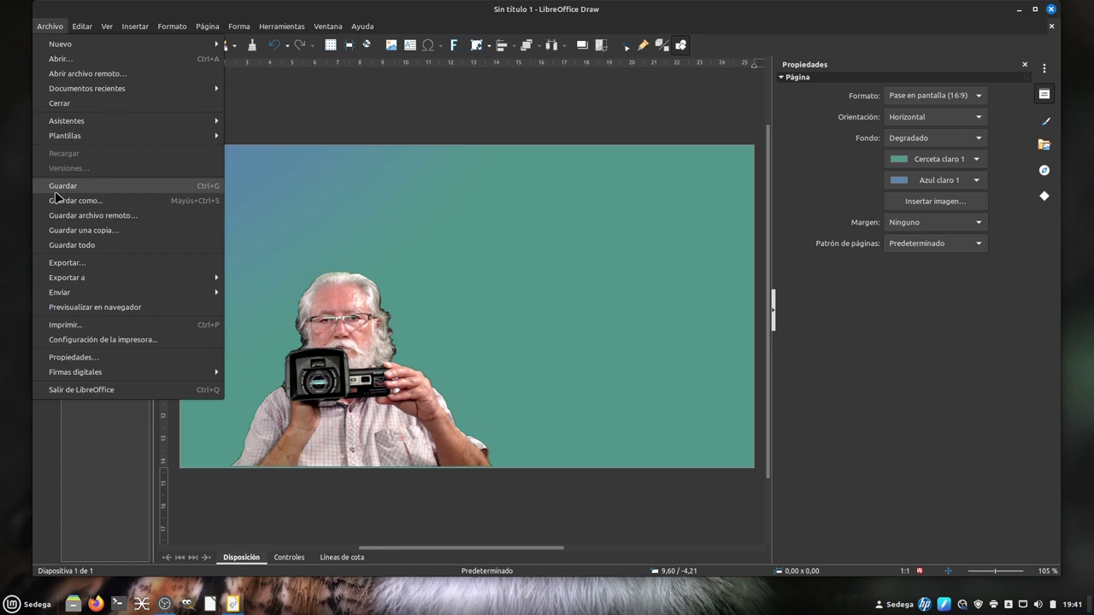
left_click(73, 267)
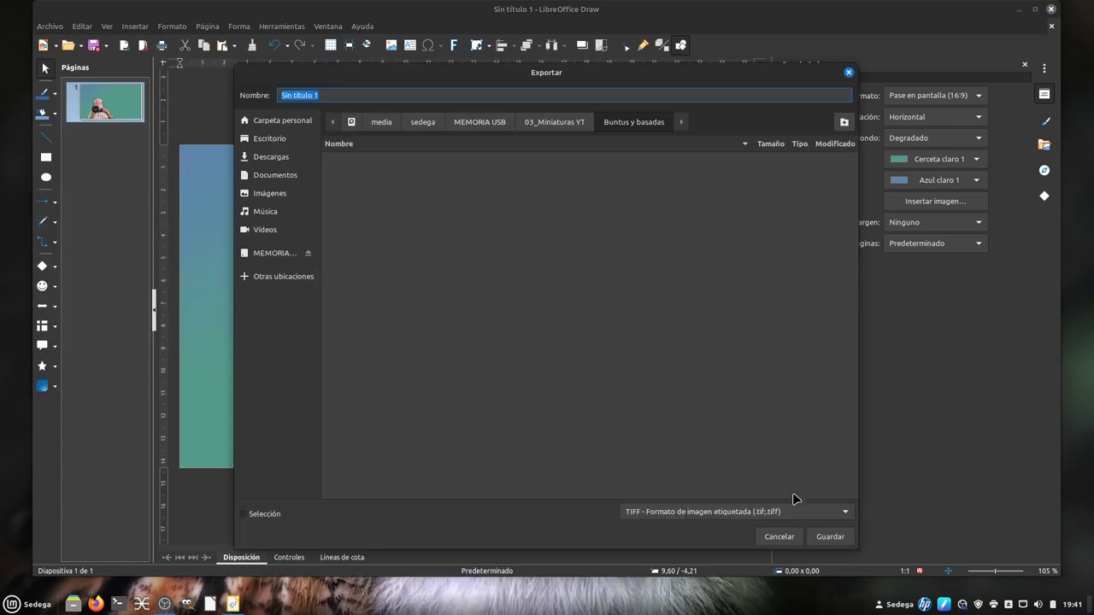
left_click(846, 514)
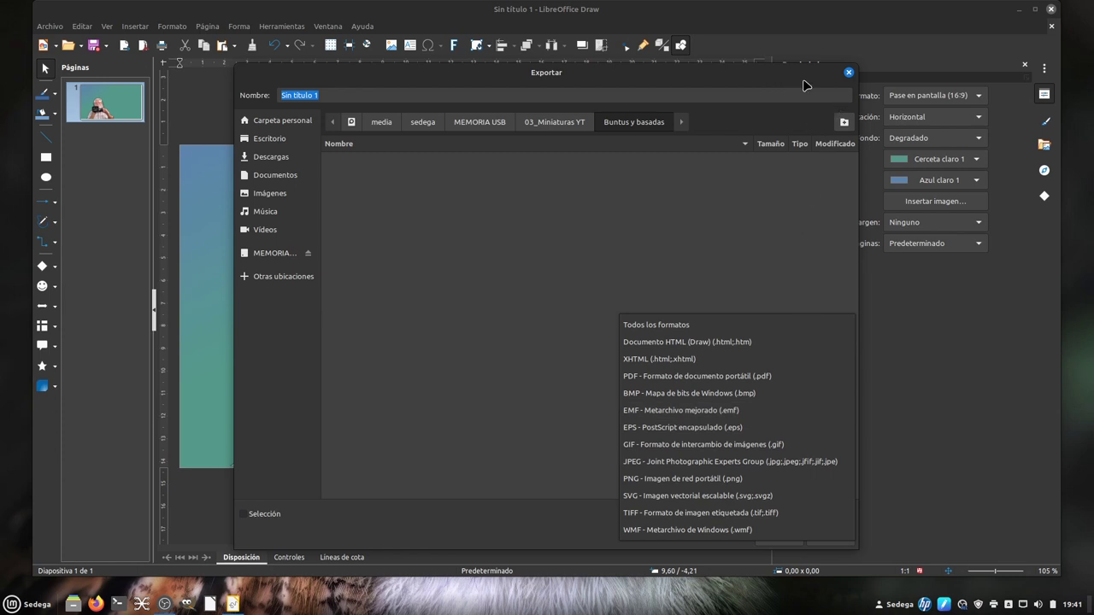
left_click(849, 76)
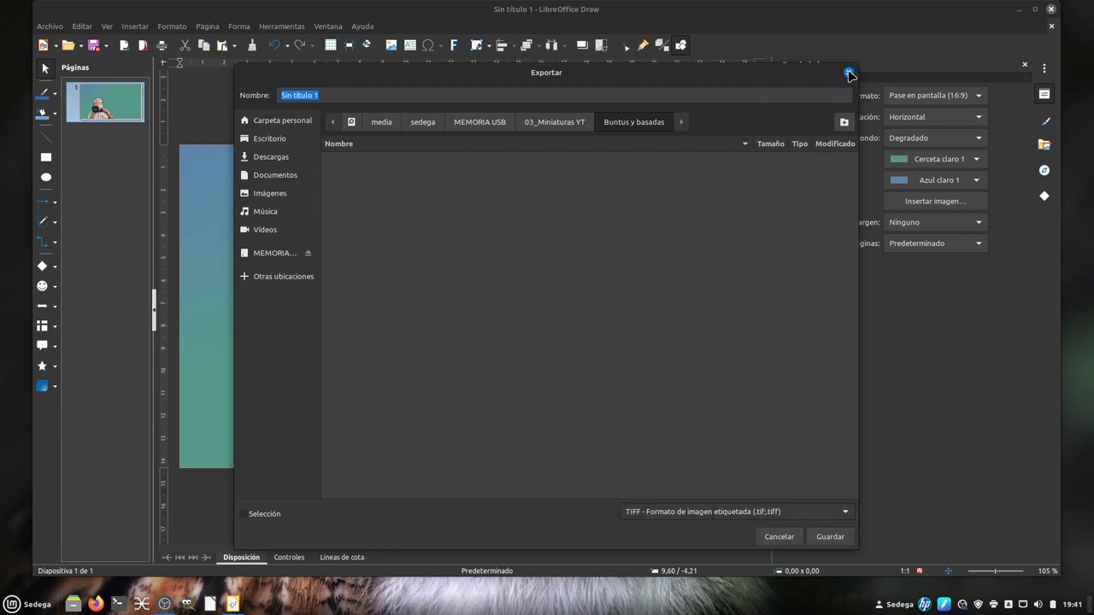
left_click(779, 539)
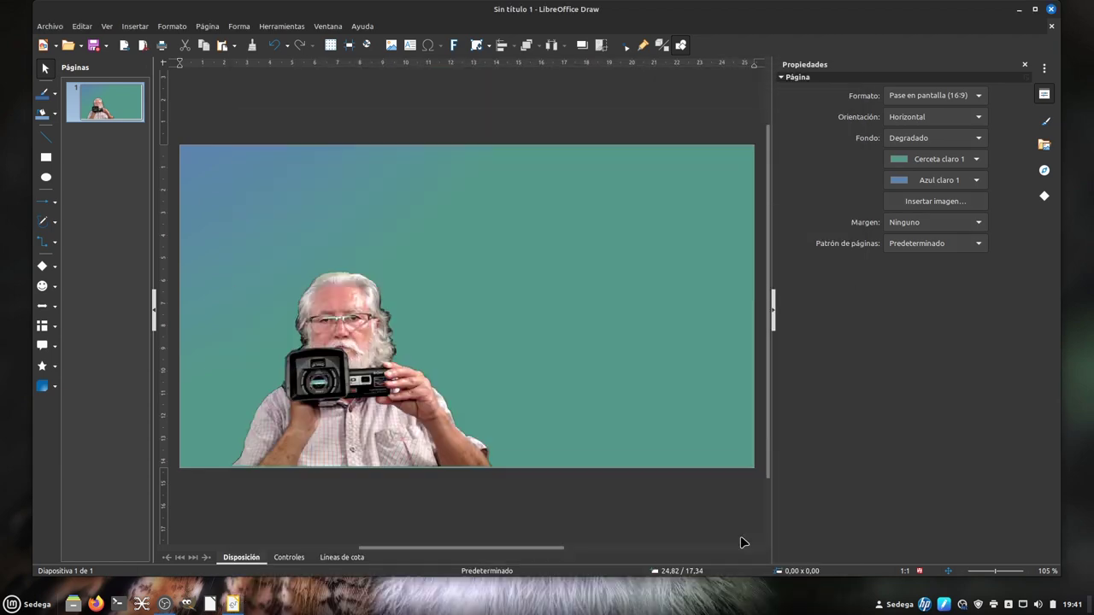